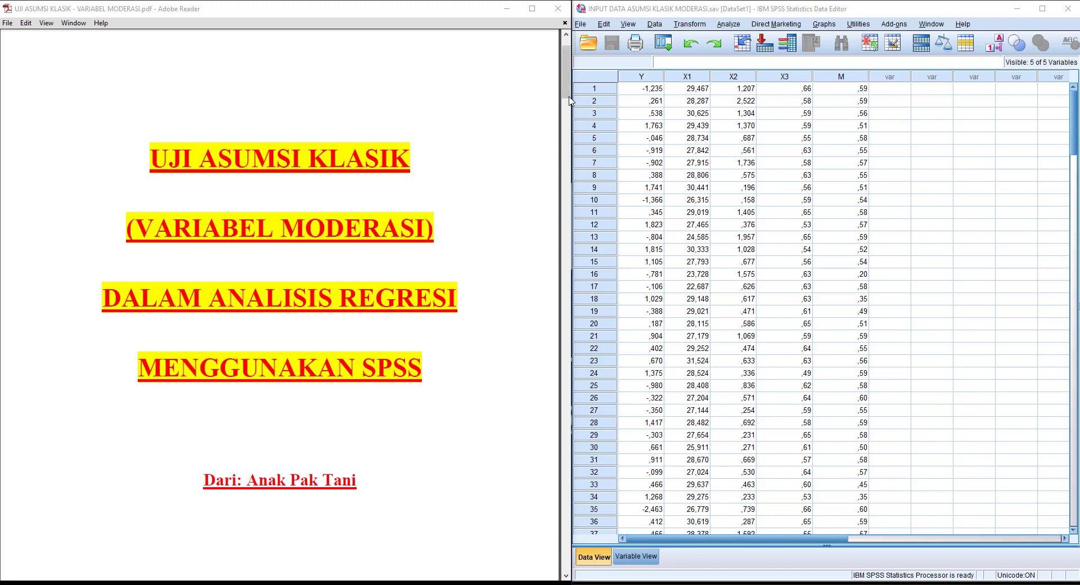
Read through the PDF's pages on the basic concepts of the classical assumption tests and the list of four tests.
{"action": "left_click_drag", "start_coordinate": [568, 100], "coordinate": [245, 169]}
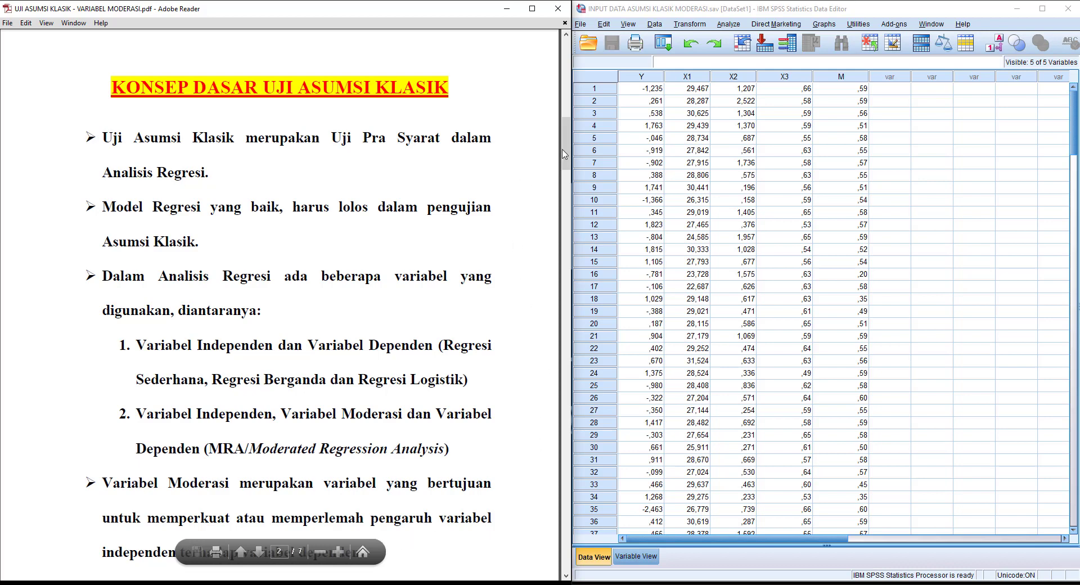
{"action": "left_click_drag", "start_coordinate": [564, 153], "coordinate": [568, 159]}
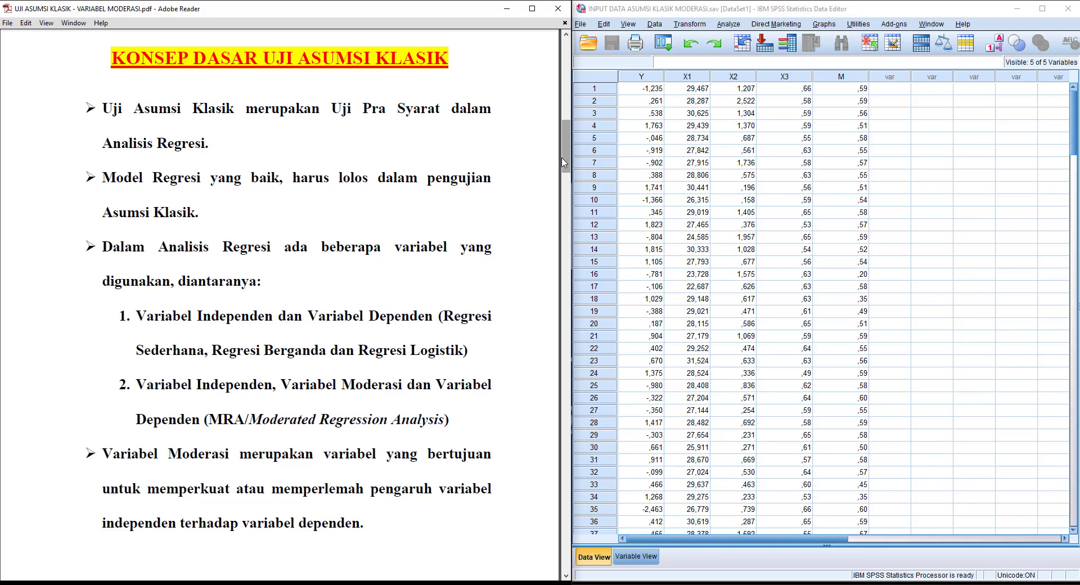
{"action": "left_click_drag", "start_coordinate": [566, 162], "coordinate": [567, 233]}
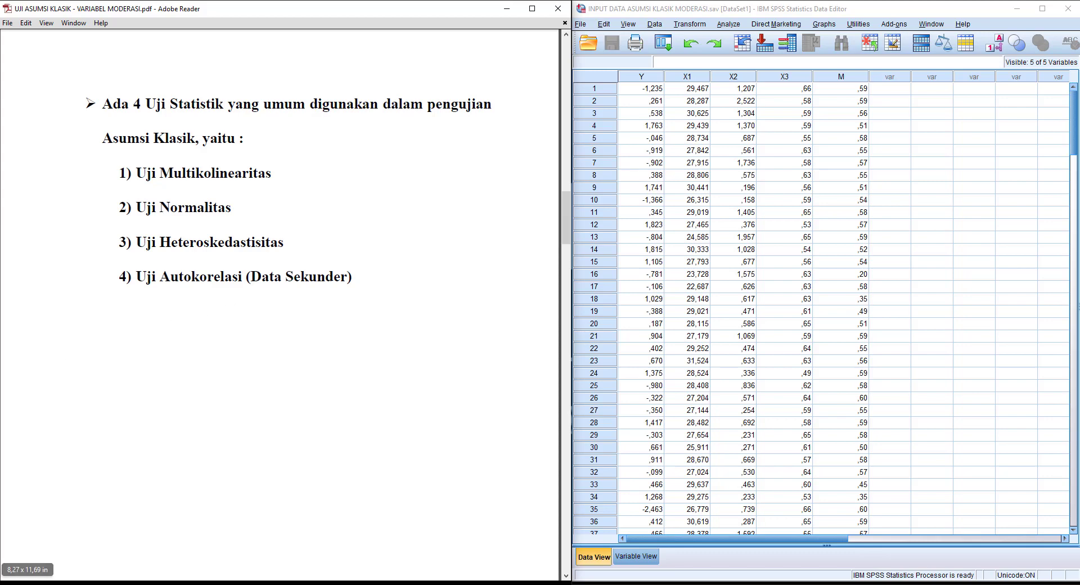
Show the SPSS data set at full size and inspect the Y, X1 to X3 and M columns.
{"action": "left_click", "coordinate": [1043, 8]}
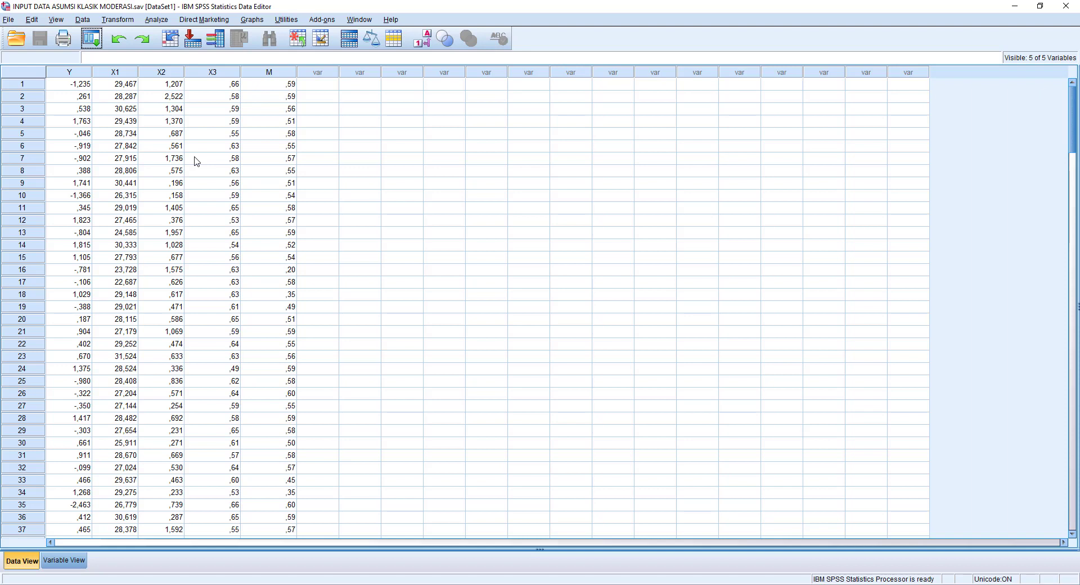
{"action": "left_click", "coordinate": [70, 72]}
{"action": "left_click_drag", "start_coordinate": [115, 72], "coordinate": [200, 75]}
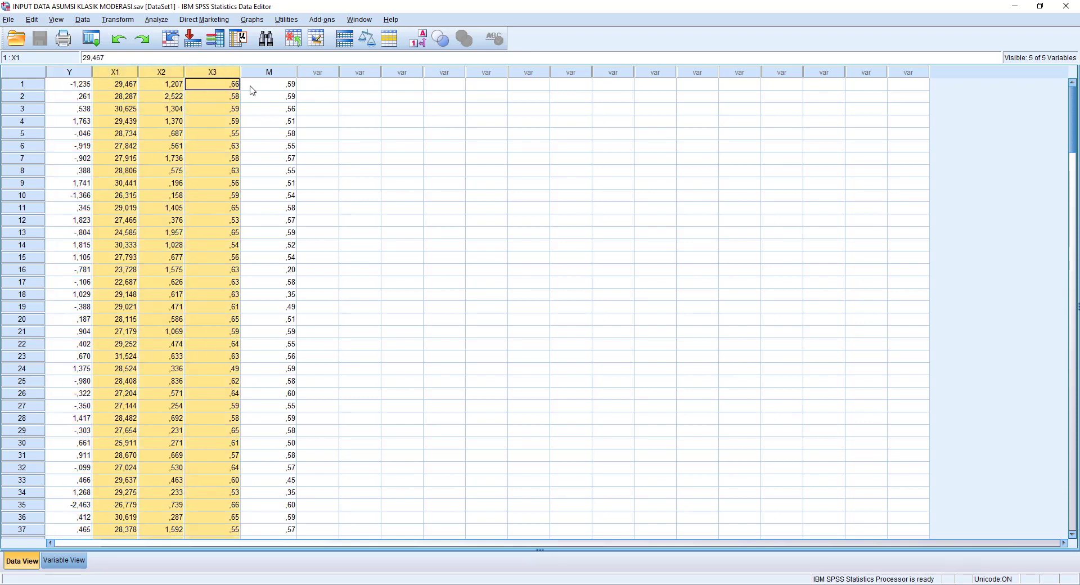
{"action": "left_click", "coordinate": [270, 73]}
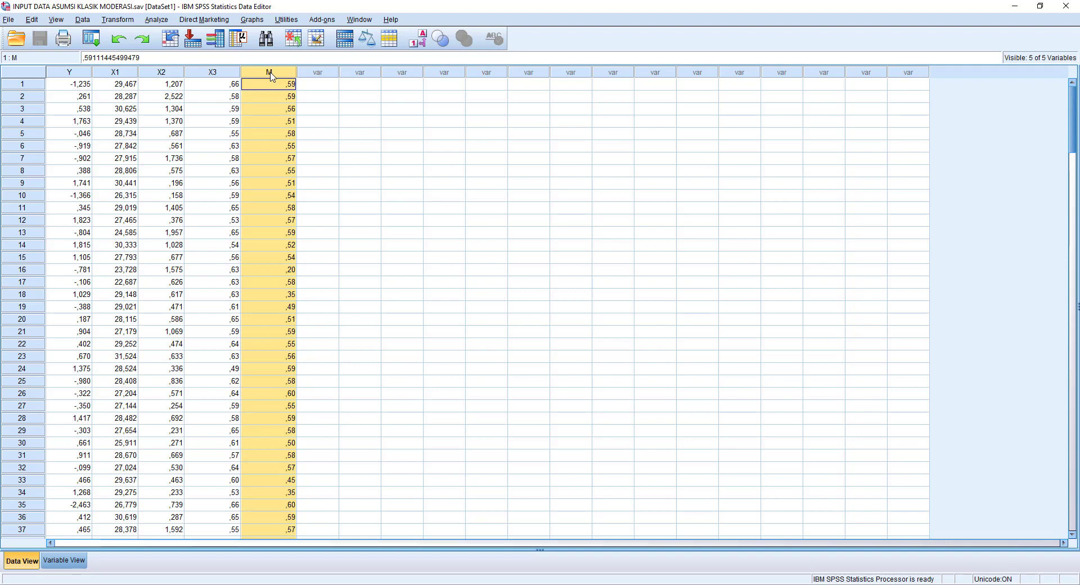
Set up a linear regression with Y as the dependent variable and X1, X2, X3 and M as independents.
{"action": "left_click", "coordinate": [156, 20]}
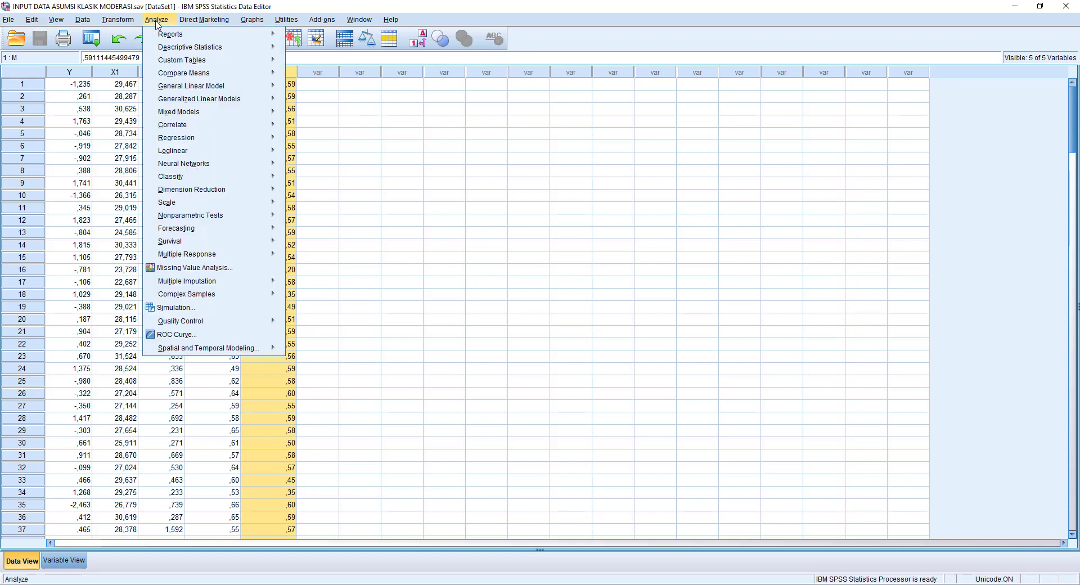
{"action": "mouse_move", "coordinate": [183, 139]}
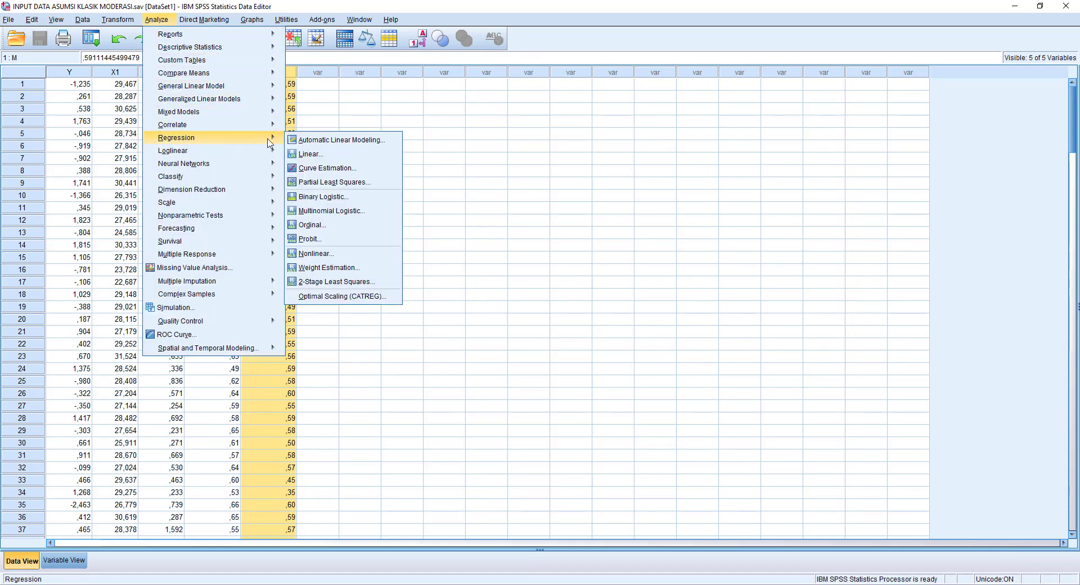
{"action": "left_click", "coordinate": [327, 155]}
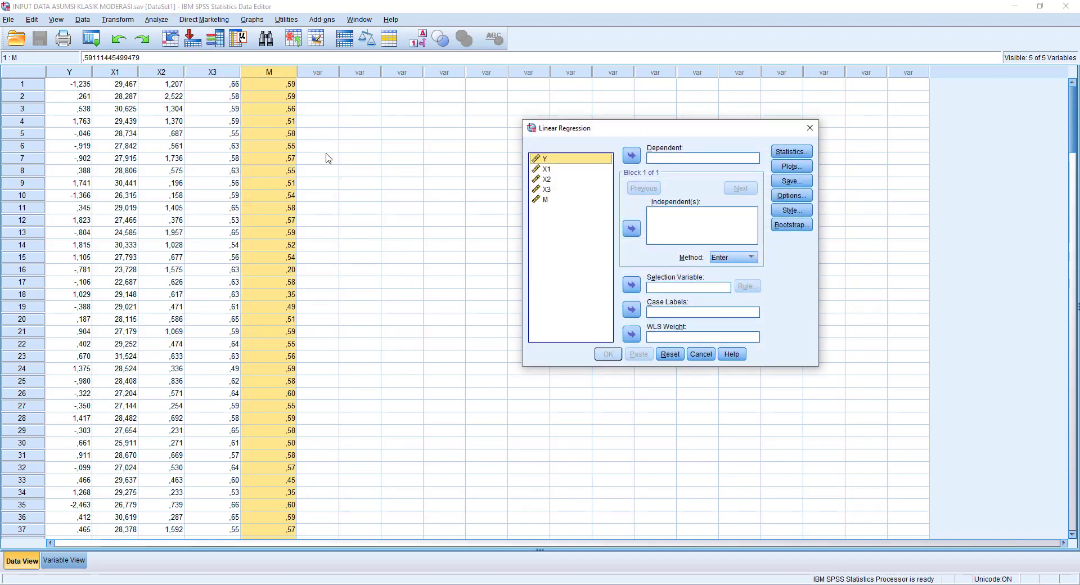
{"action": "left_click_drag", "start_coordinate": [648, 130], "coordinate": [534, 130]}
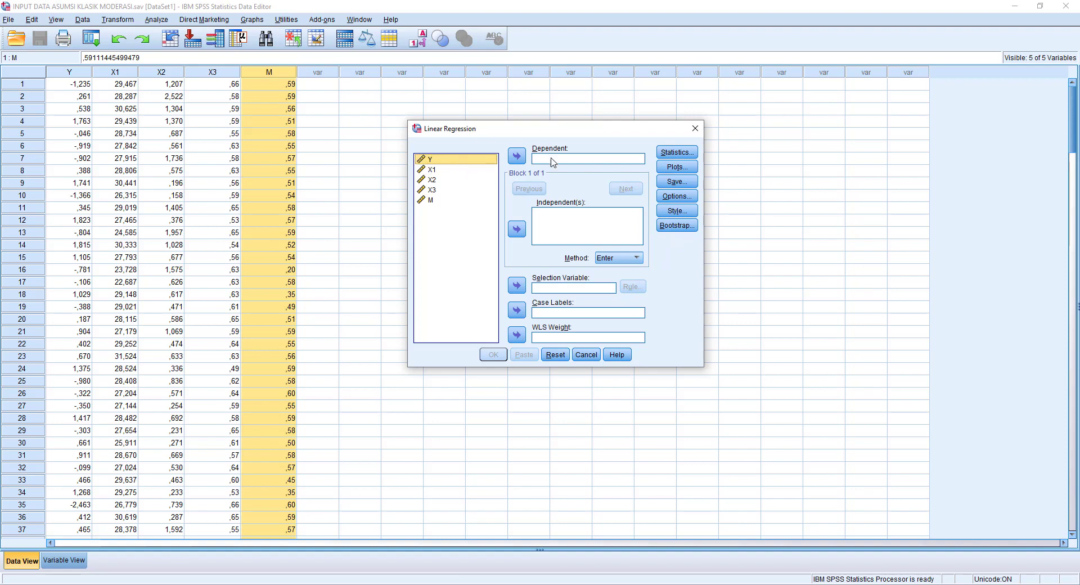
{"action": "left_click", "coordinate": [518, 157]}
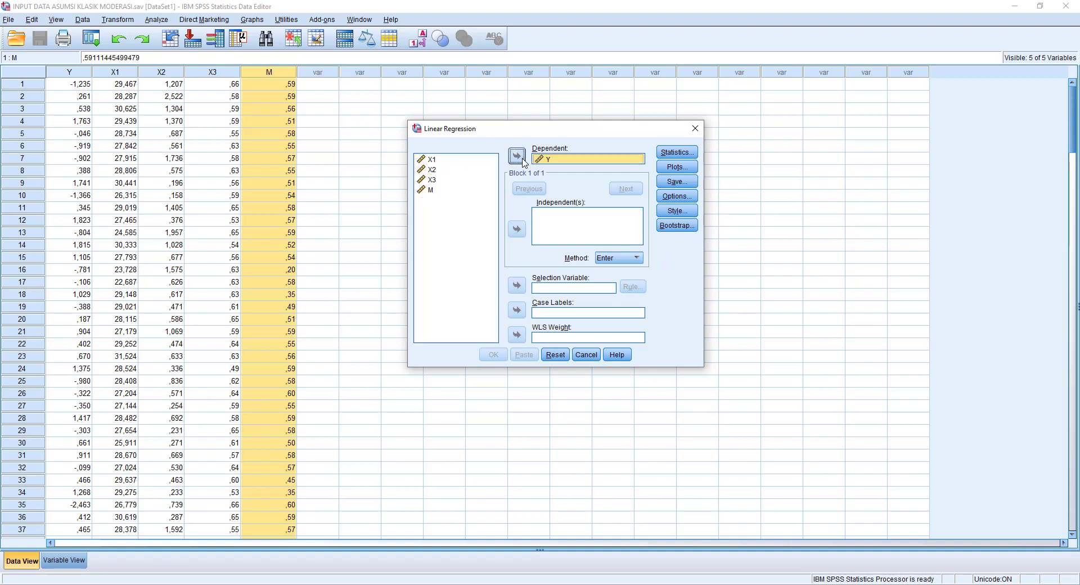
{"action": "left_click", "coordinate": [444, 160]}
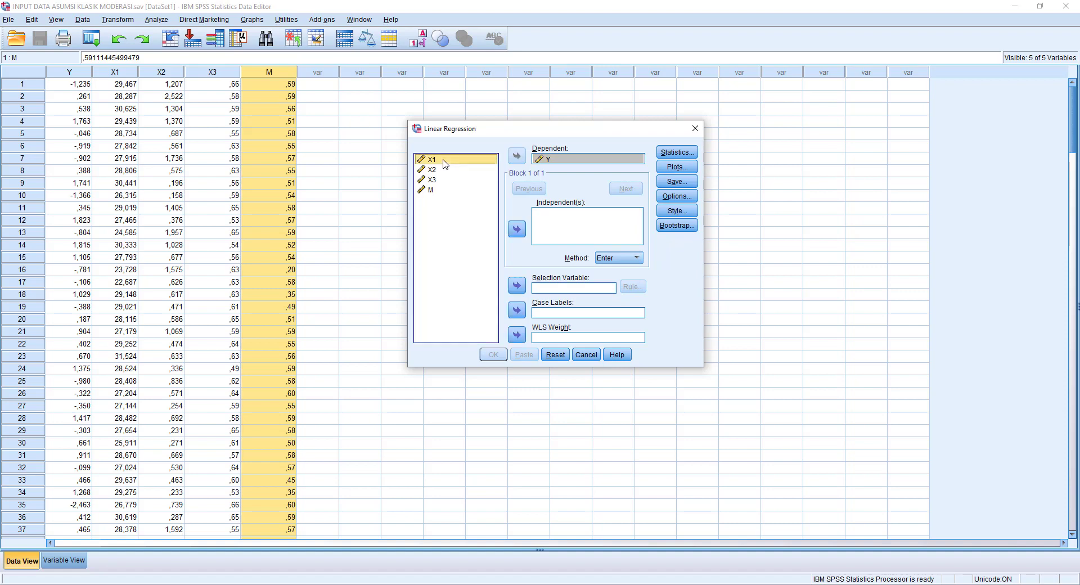
{"action": "key", "text": "shift+End"}
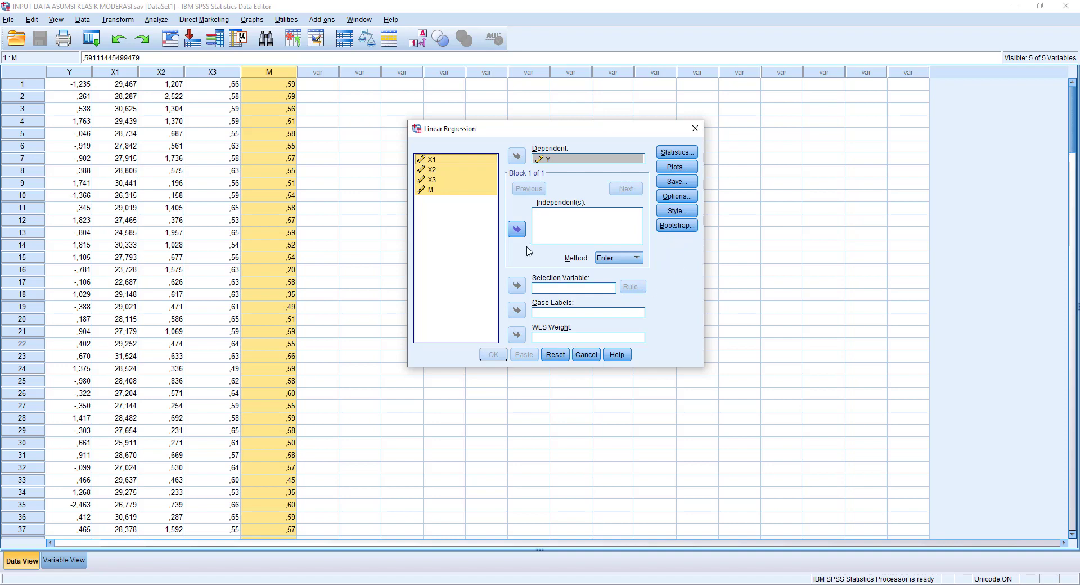
{"action": "left_click", "coordinate": [521, 231]}
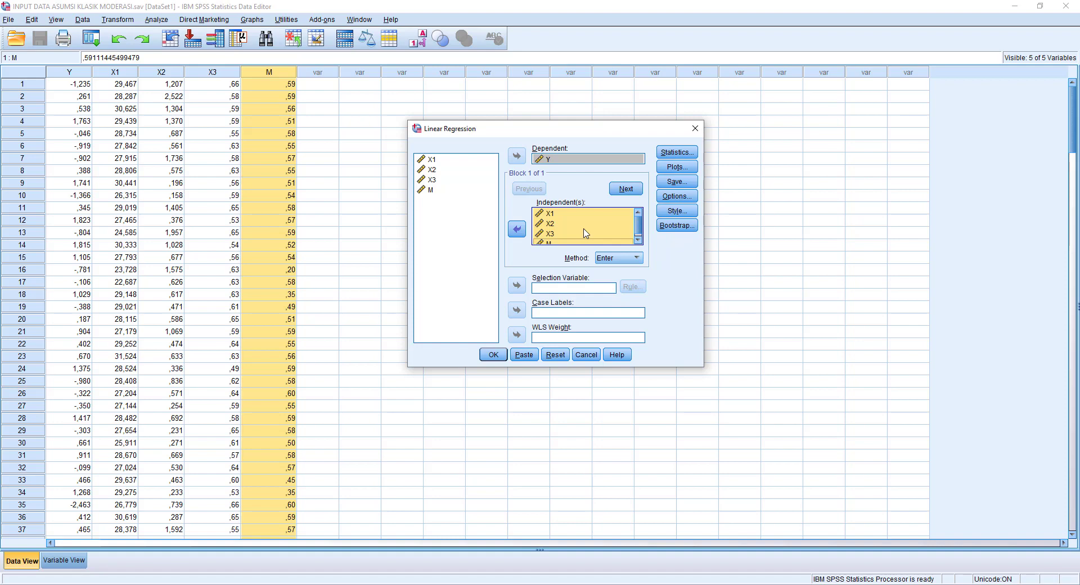
Set the regression statistics to collinearity diagnostics only, turning off model fit and estimates.
{"action": "left_click", "coordinate": [683, 155]}
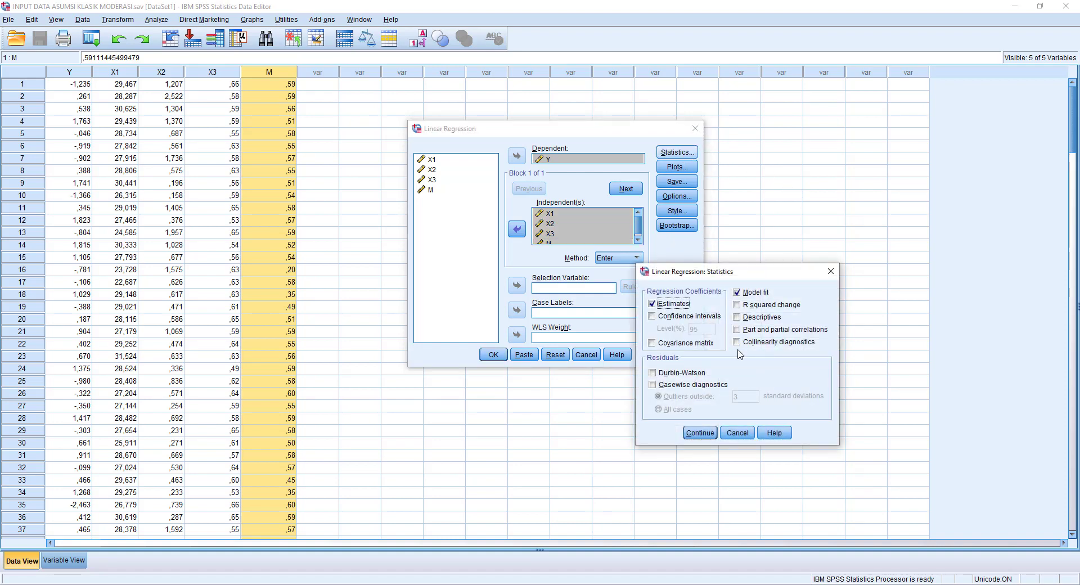
{"action": "left_click", "coordinate": [738, 343]}
{"action": "left_click", "coordinate": [743, 295]}
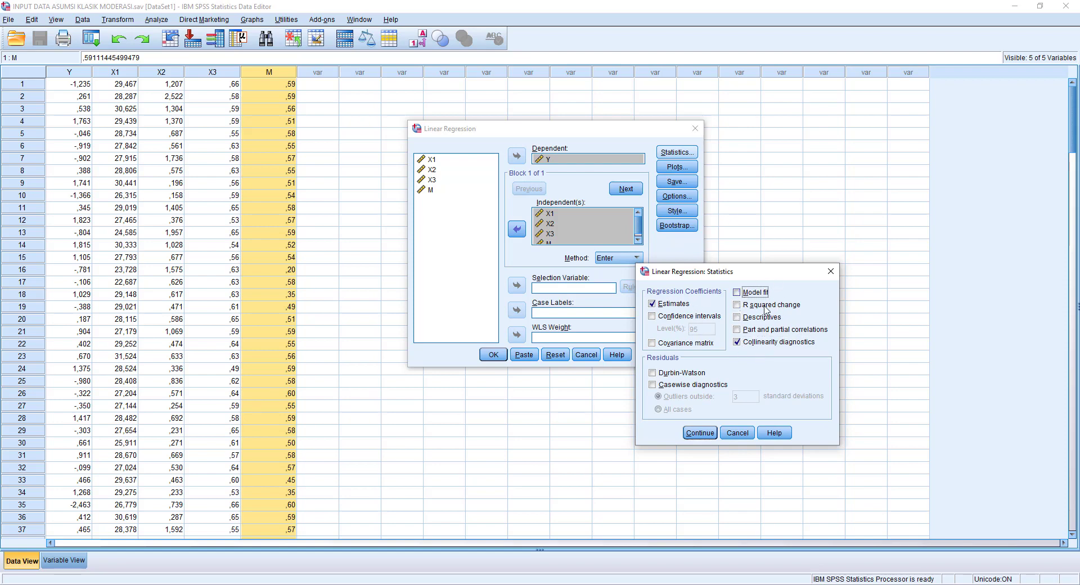
{"action": "left_click", "coordinate": [678, 305]}
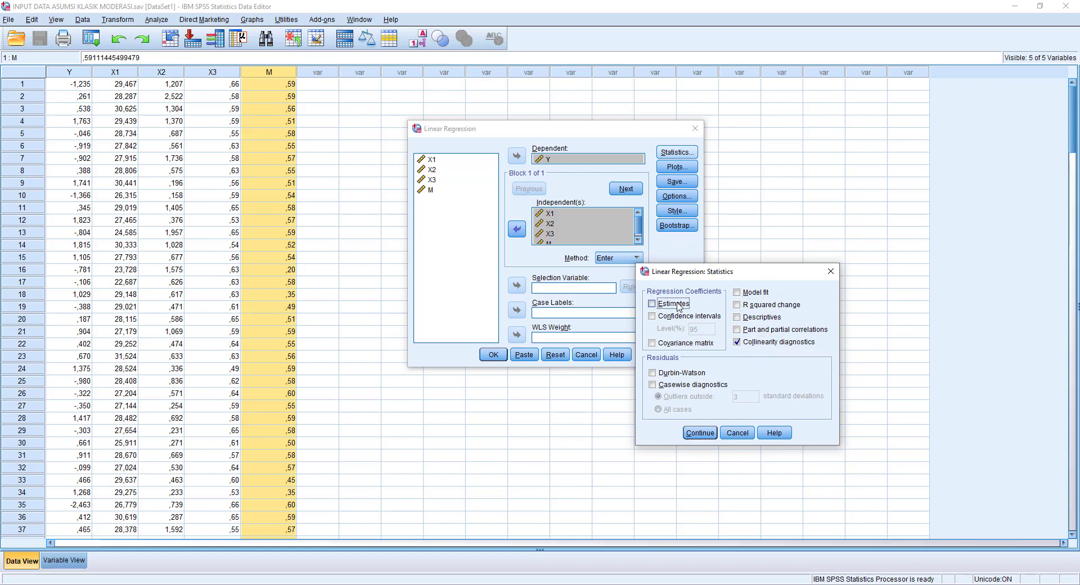
{"action": "left_click", "coordinate": [700, 433]}
Choose to save the unstandardized residuals as a variable and run the regression.
{"action": "left_click", "coordinate": [677, 181]}
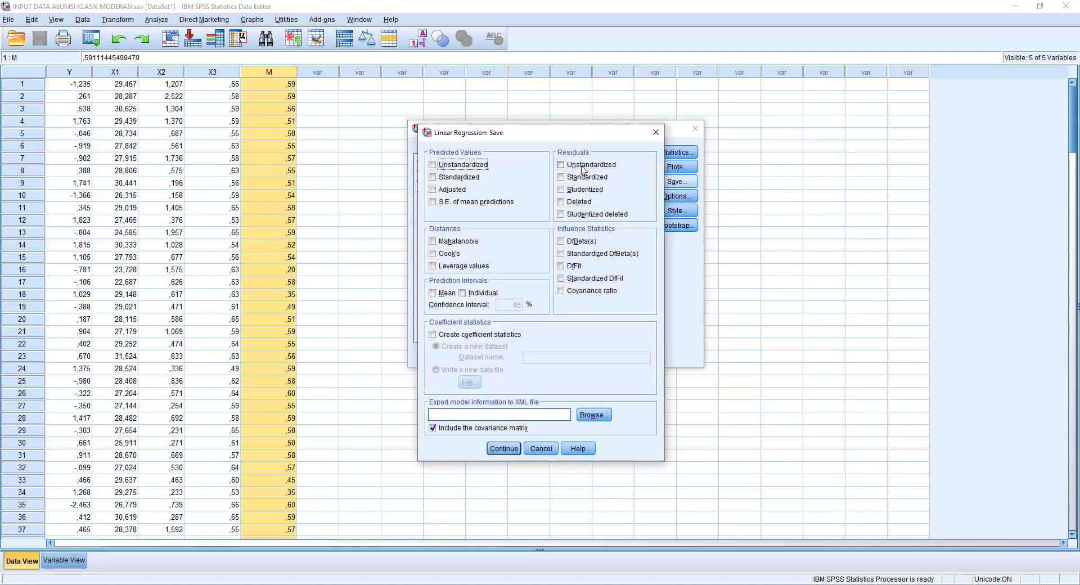
{"action": "left_click", "coordinate": [583, 169]}
{"action": "left_click", "coordinate": [503, 448]}
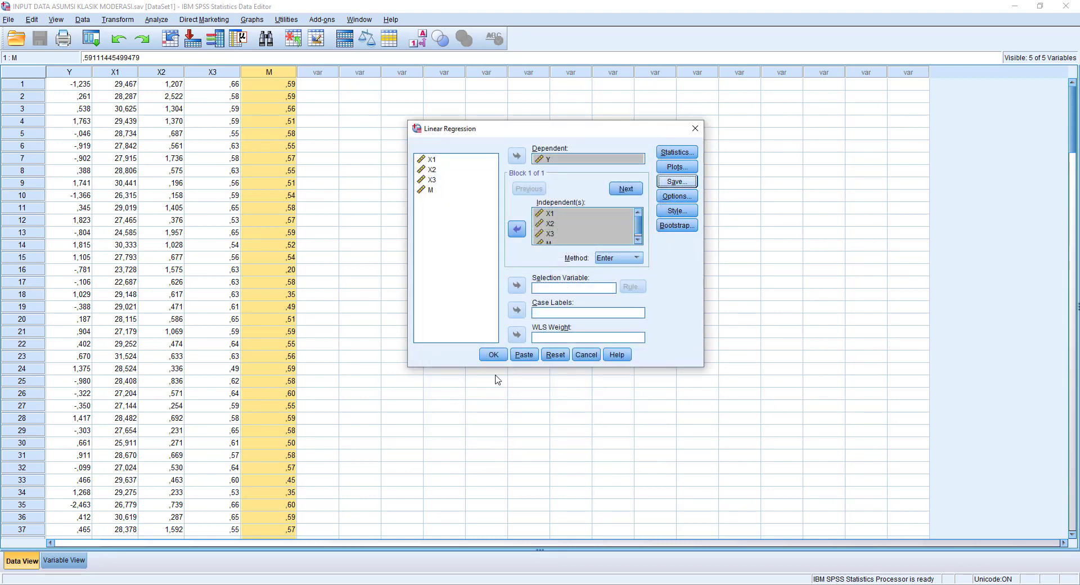
{"action": "left_click", "coordinate": [494, 355]}
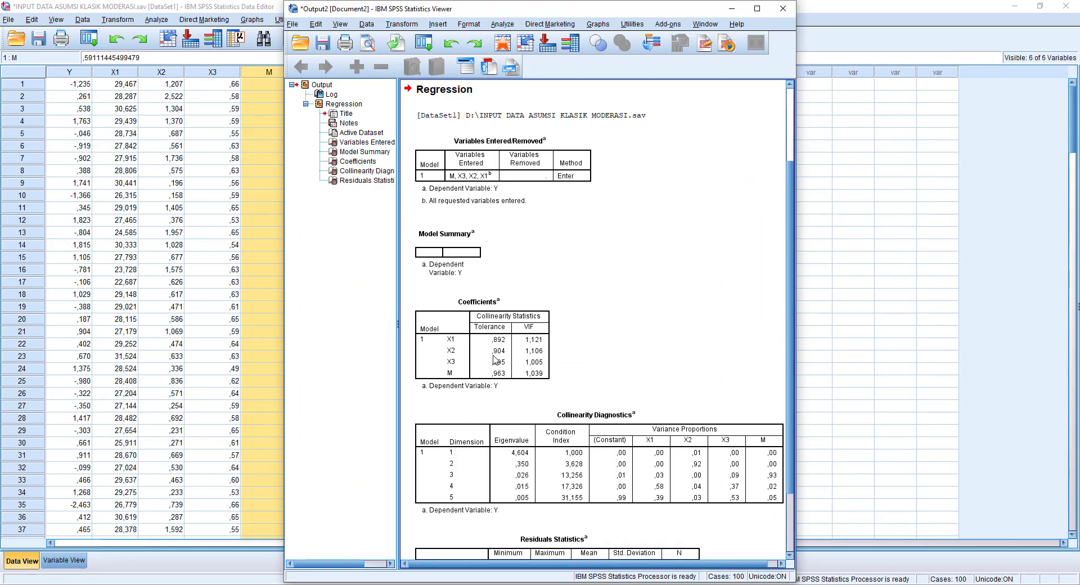
Review the regression output beside the data, and inspect the saved residual column in the full-size data set.
{"action": "left_click_drag", "start_coordinate": [502, 18], "coordinate": [790, 18]}
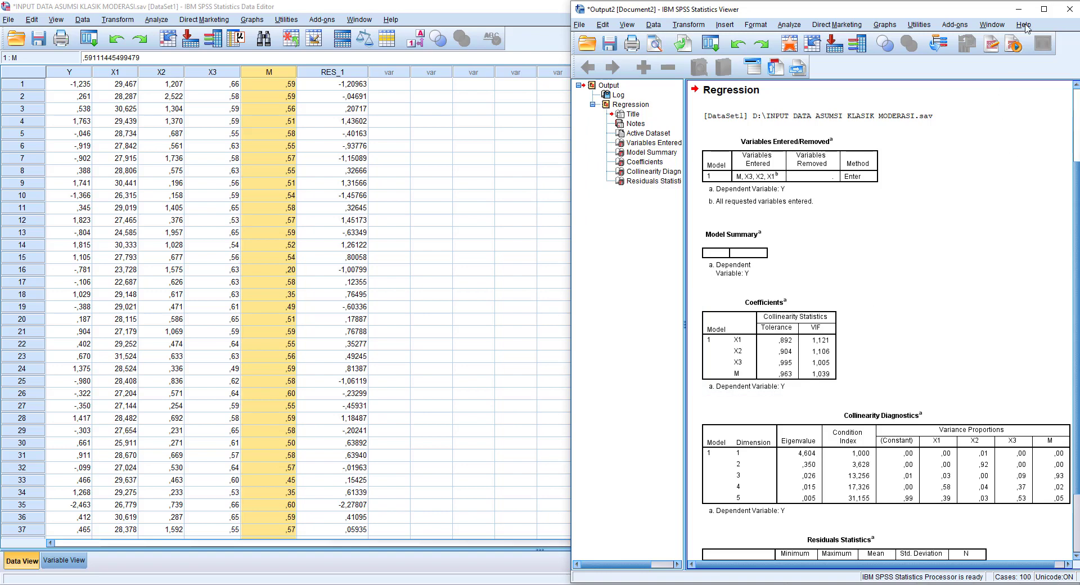
{"action": "left_click", "coordinate": [1018, 9]}
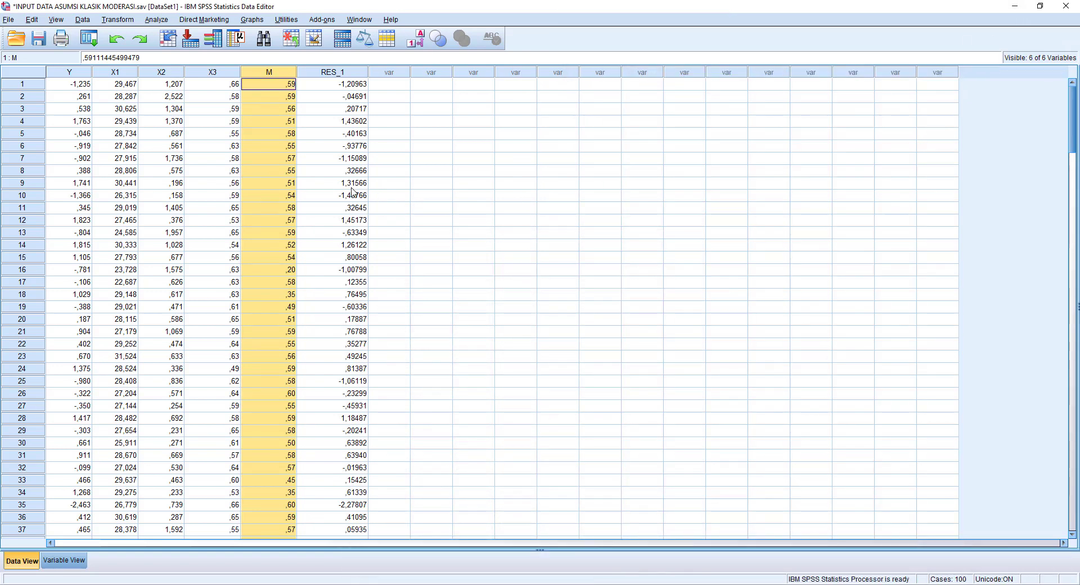
{"action": "left_click", "coordinate": [337, 75]}
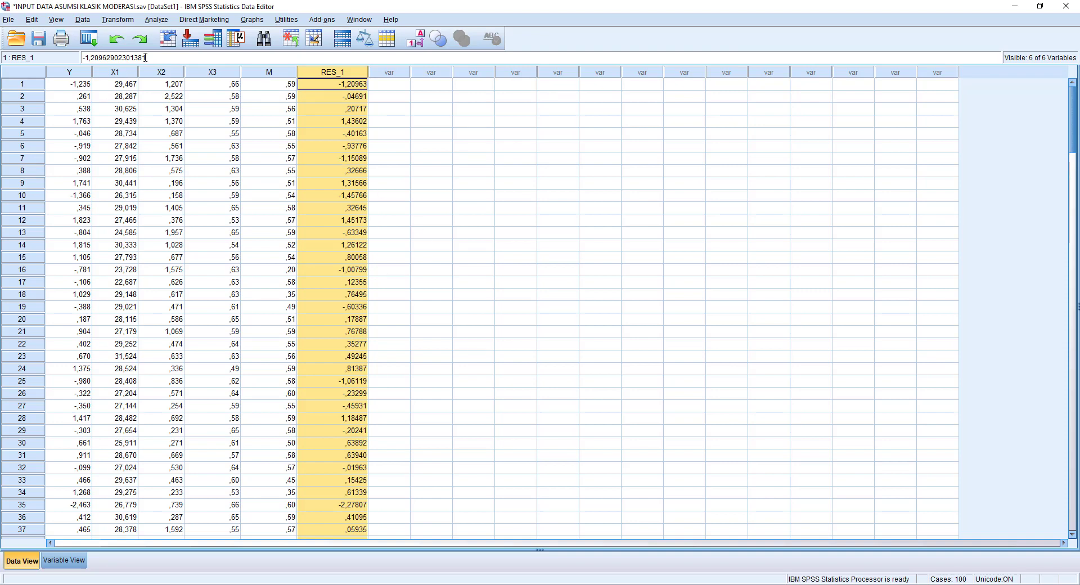
Run a one-sample Kolmogorov-Smirnov test on the unstandardized residual against the normal distribution.
{"action": "left_click", "coordinate": [156, 22]}
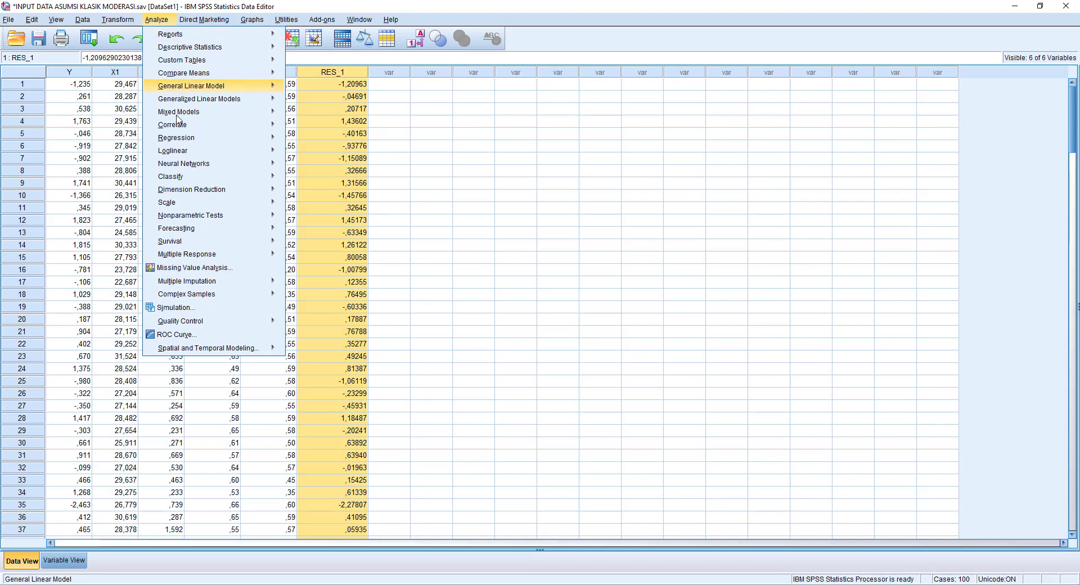
{"action": "mouse_move", "coordinate": [191, 219]}
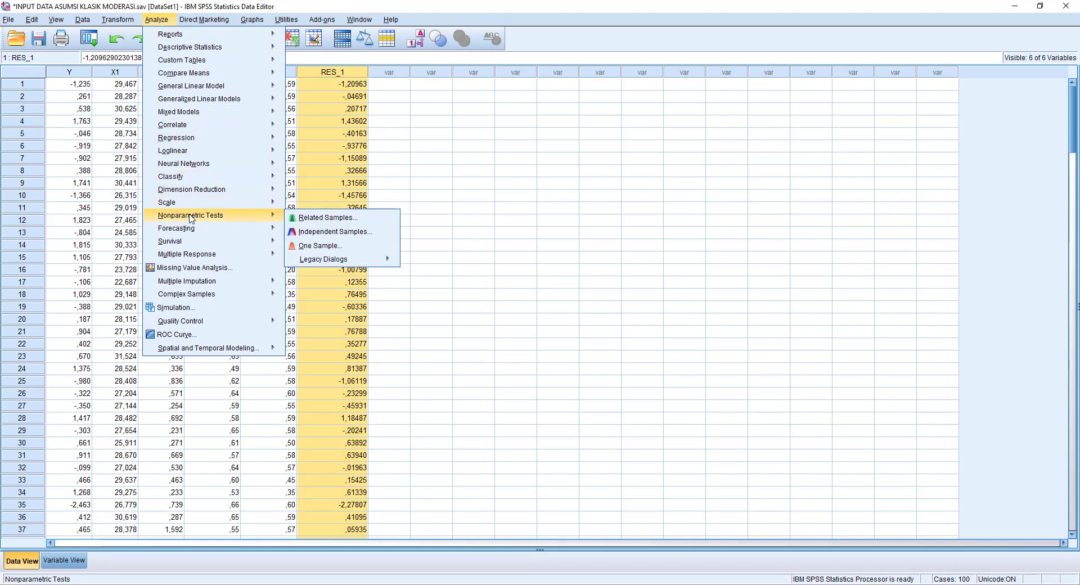
{"action": "mouse_move", "coordinate": [323, 260]}
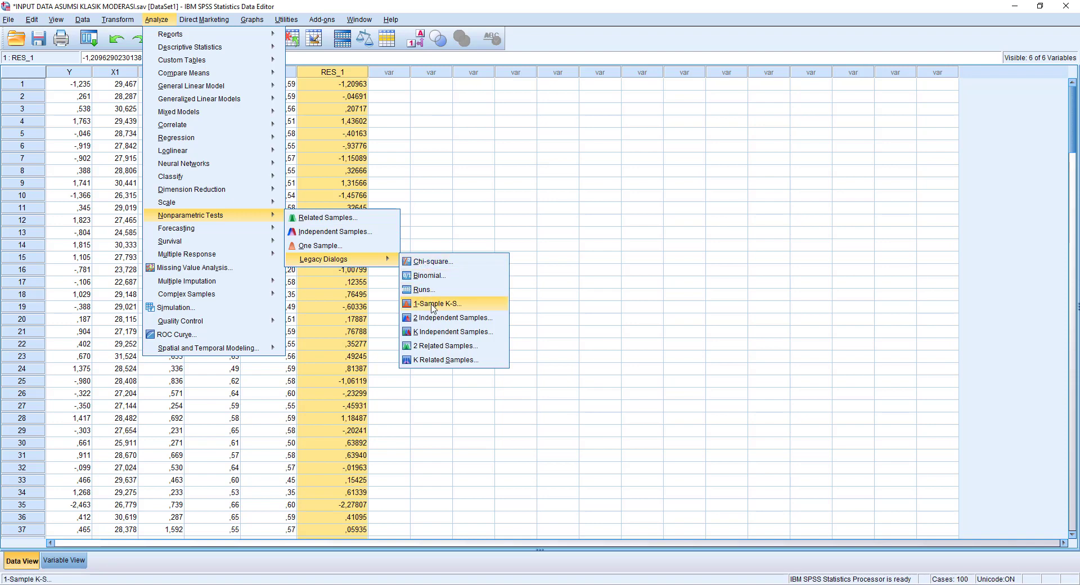
{"action": "left_click", "coordinate": [434, 305]}
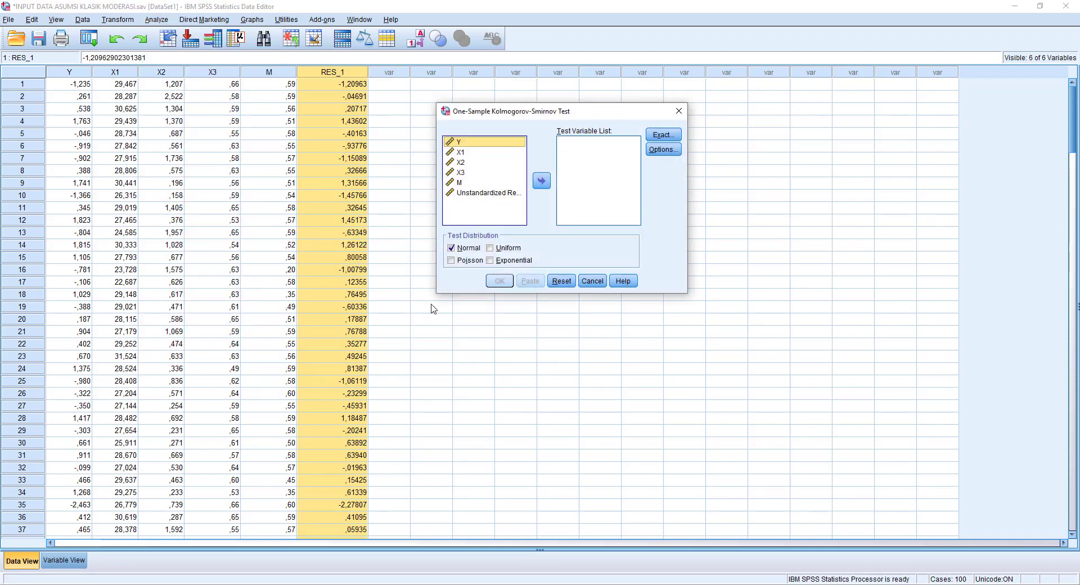
{"action": "left_click", "coordinate": [494, 194]}
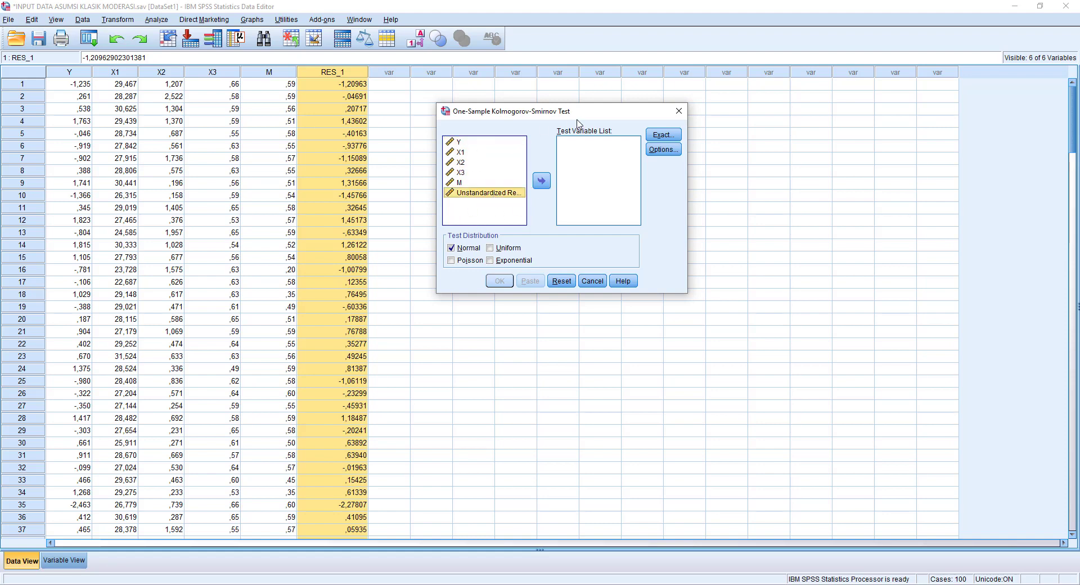
{"action": "left_click", "coordinate": [543, 184]}
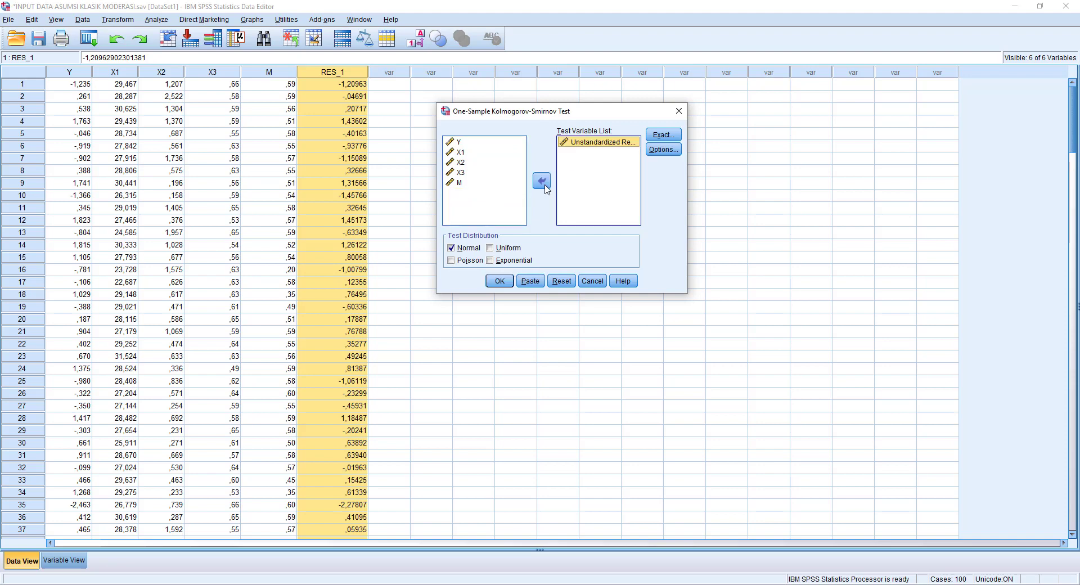
{"action": "left_click", "coordinate": [500, 281]}
{"action": "left_click", "coordinate": [853, 467]}
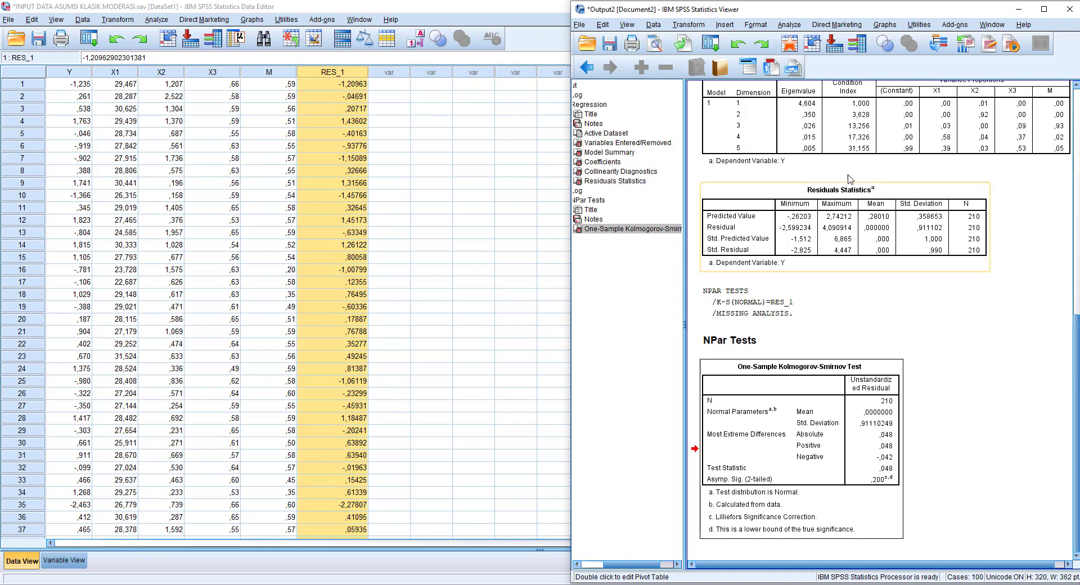
Run a nonparametric Runs test on the unstandardized residual with the median as cut point, and select the resulting table.
{"action": "left_click", "coordinate": [789, 24]}
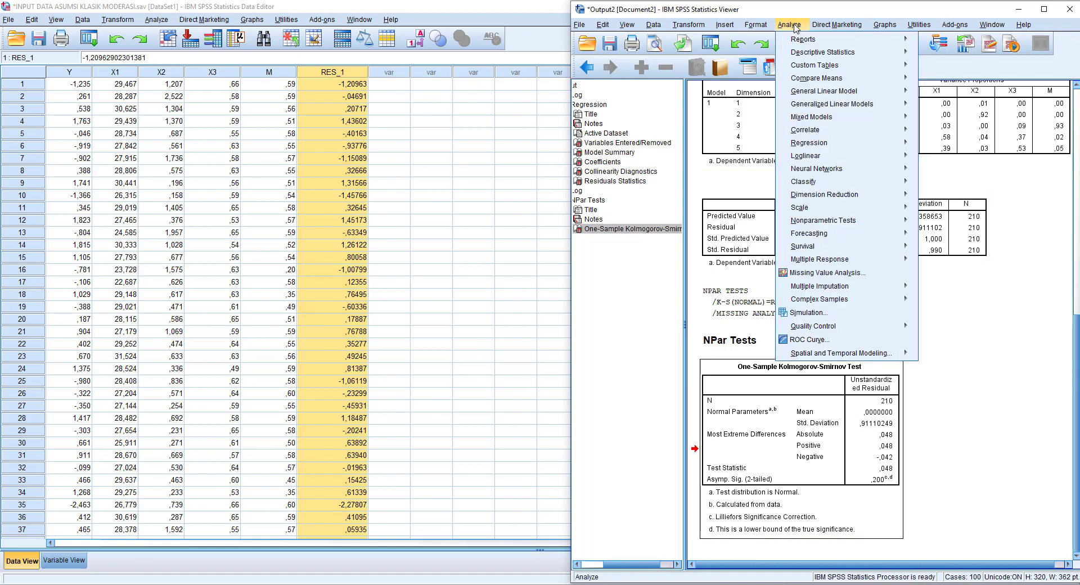
{"action": "mouse_move", "coordinate": [826, 224]}
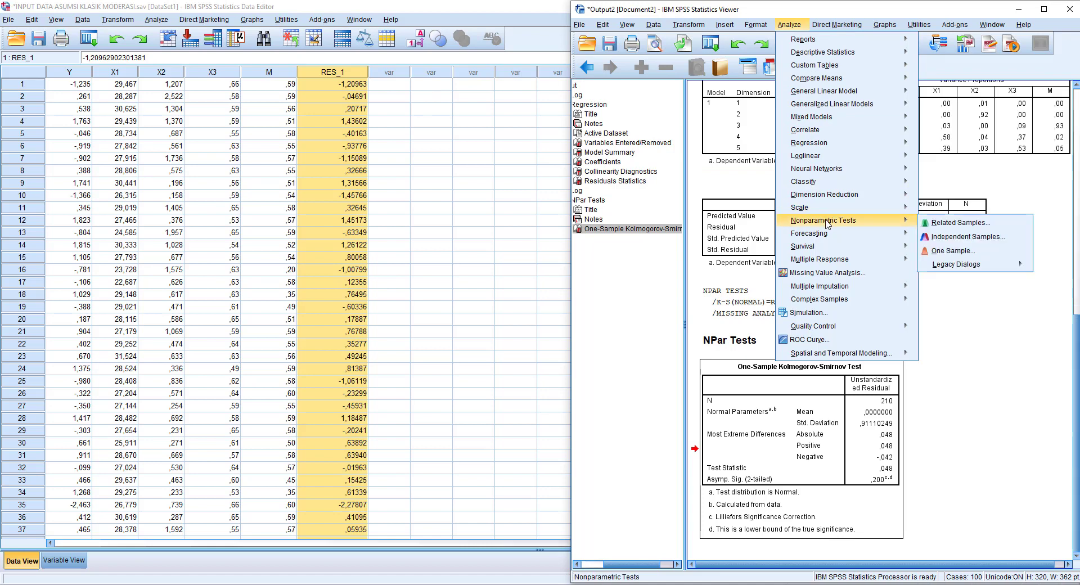
{"action": "mouse_move", "coordinate": [952, 266]}
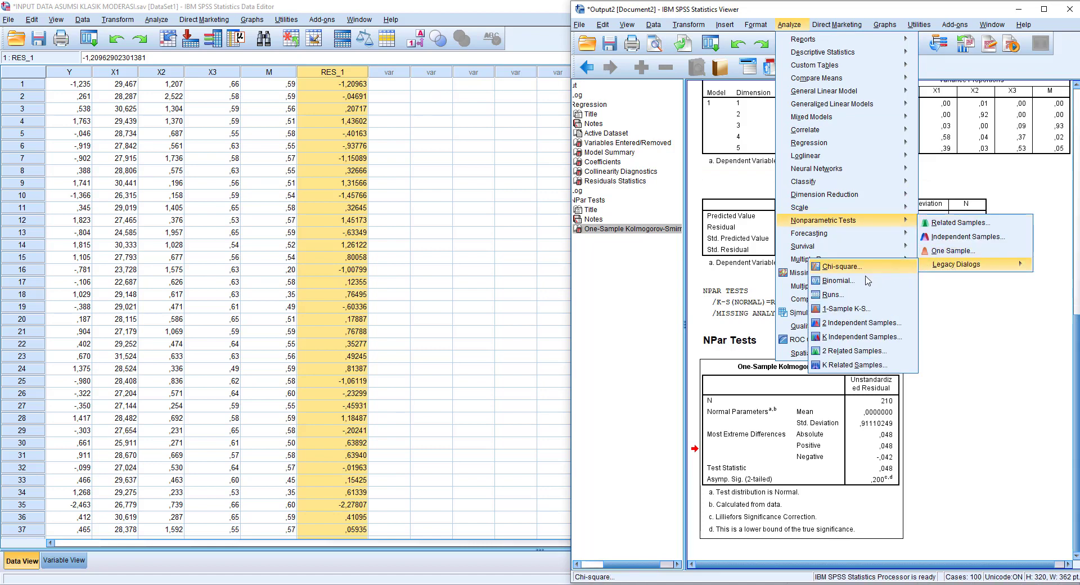
{"action": "left_click", "coordinate": [833, 294]}
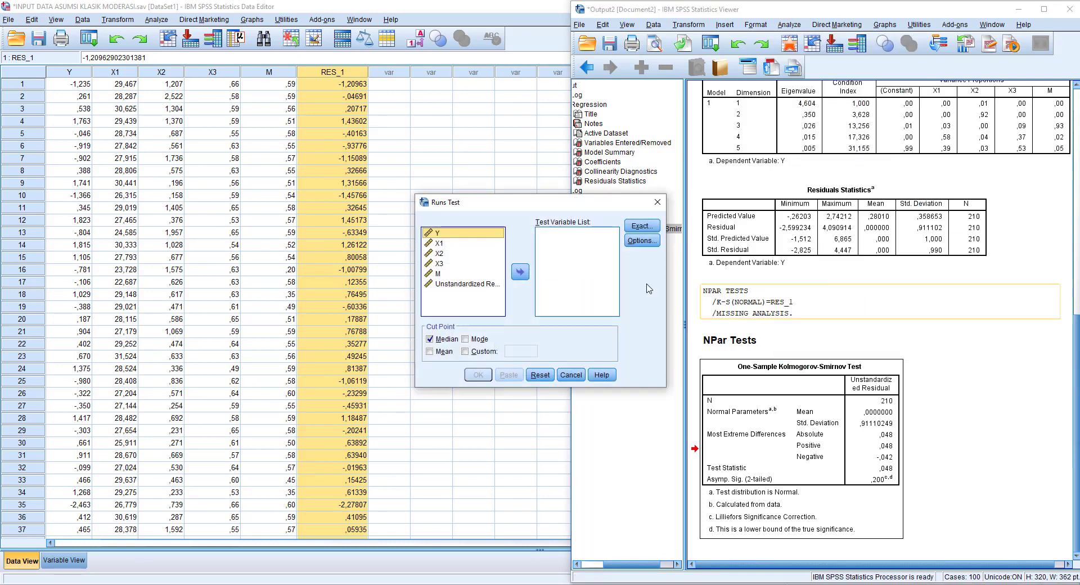
{"action": "left_click_drag", "start_coordinate": [551, 210], "coordinate": [455, 206]}
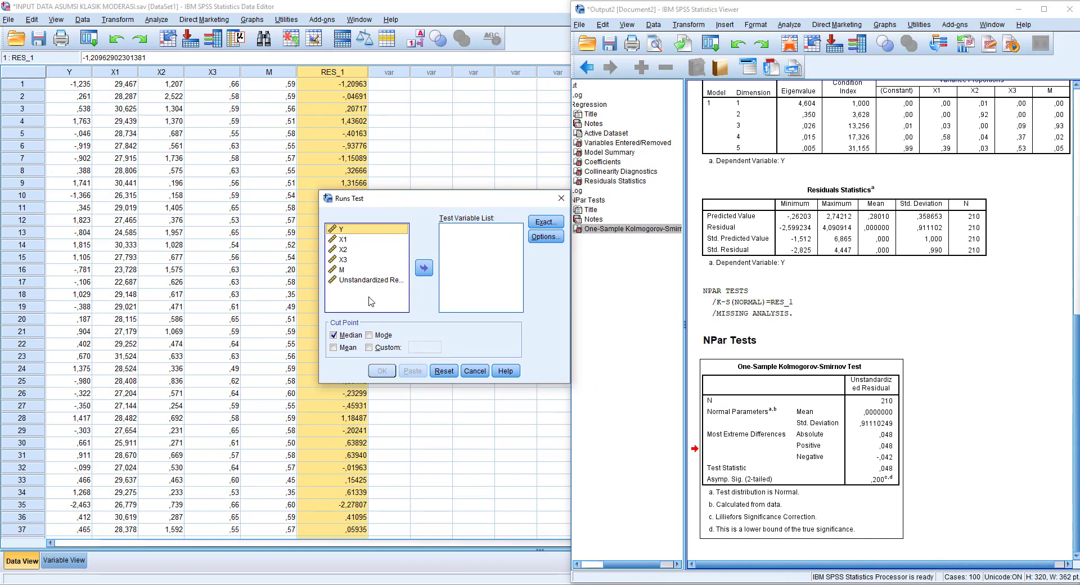
{"action": "left_click", "coordinate": [370, 281]}
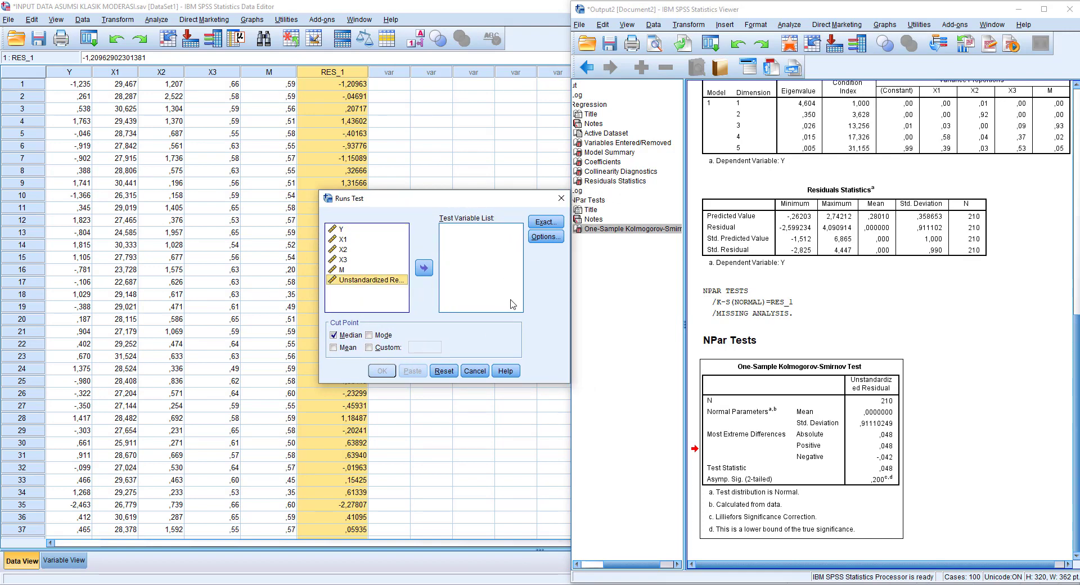
{"action": "left_click", "coordinate": [425, 269]}
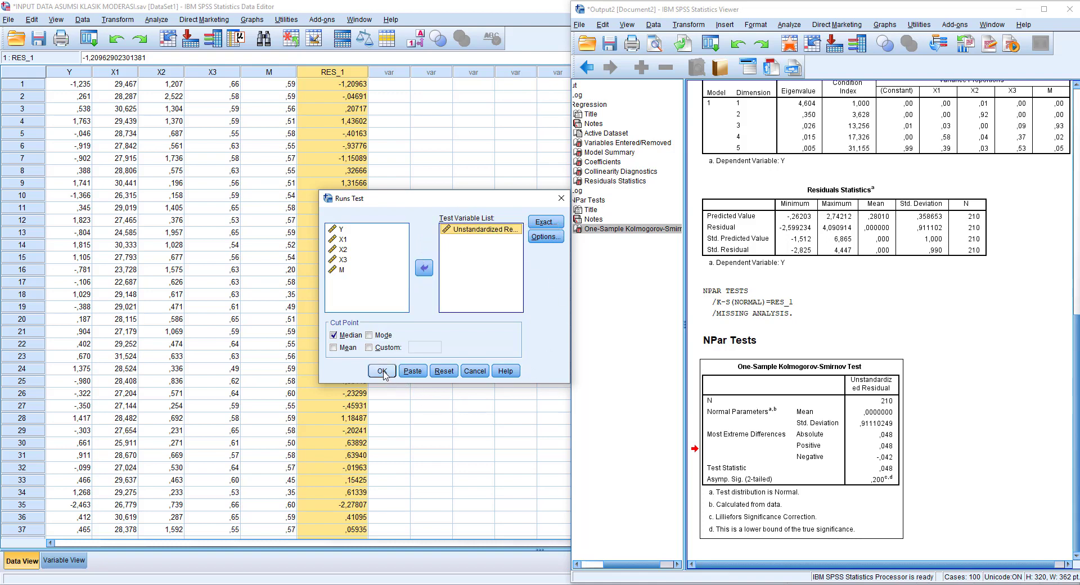
{"action": "left_click", "coordinate": [383, 372]}
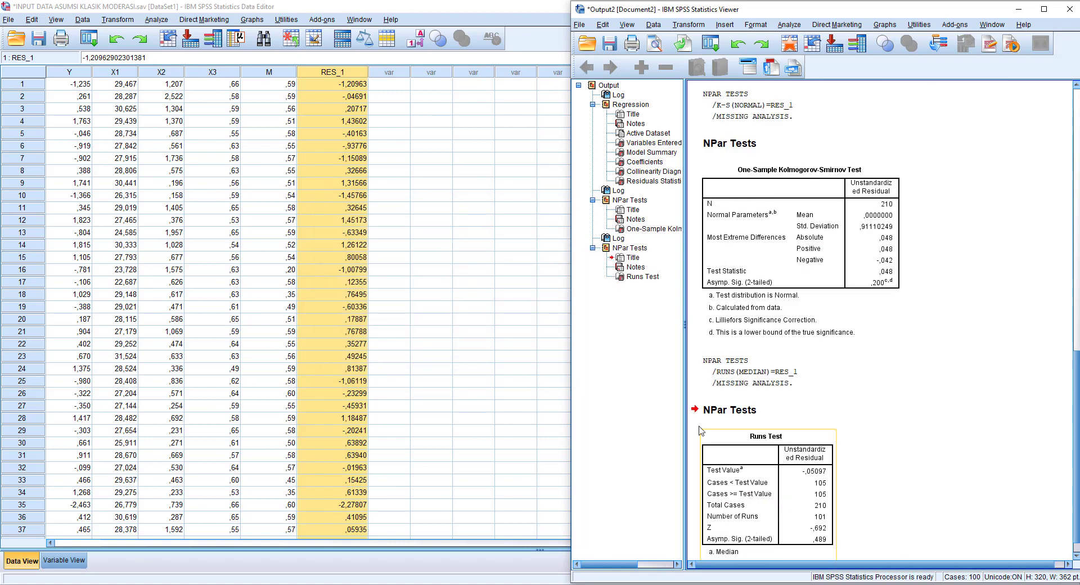
{"action": "left_click", "coordinate": [790, 506]}
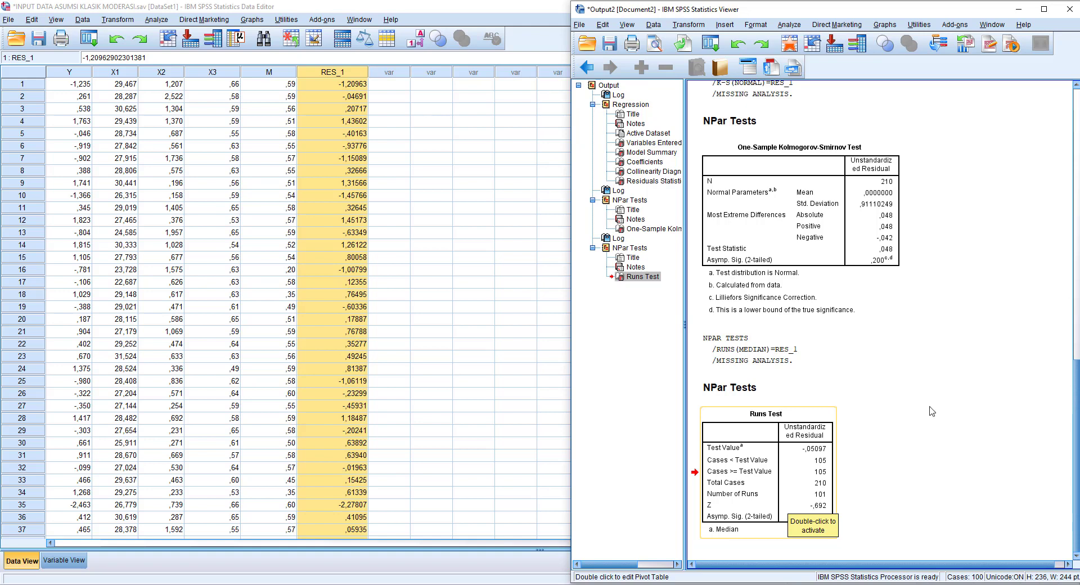
Return to the full-size data set and start computing a new variable with LN_RES as the target variable.
{"action": "left_click", "coordinate": [1018, 9]}
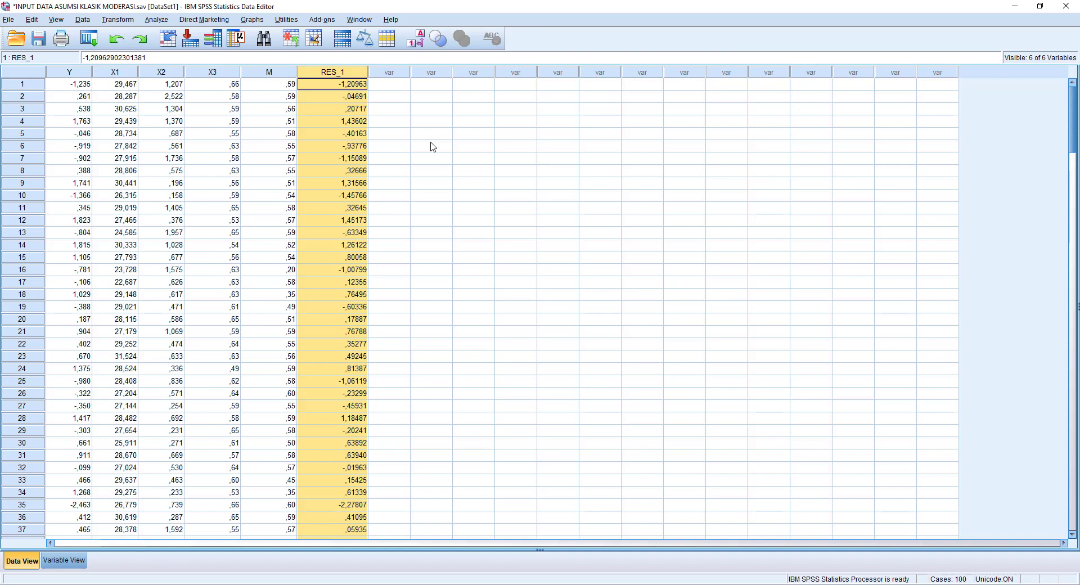
{"action": "left_click", "coordinate": [124, 21]}
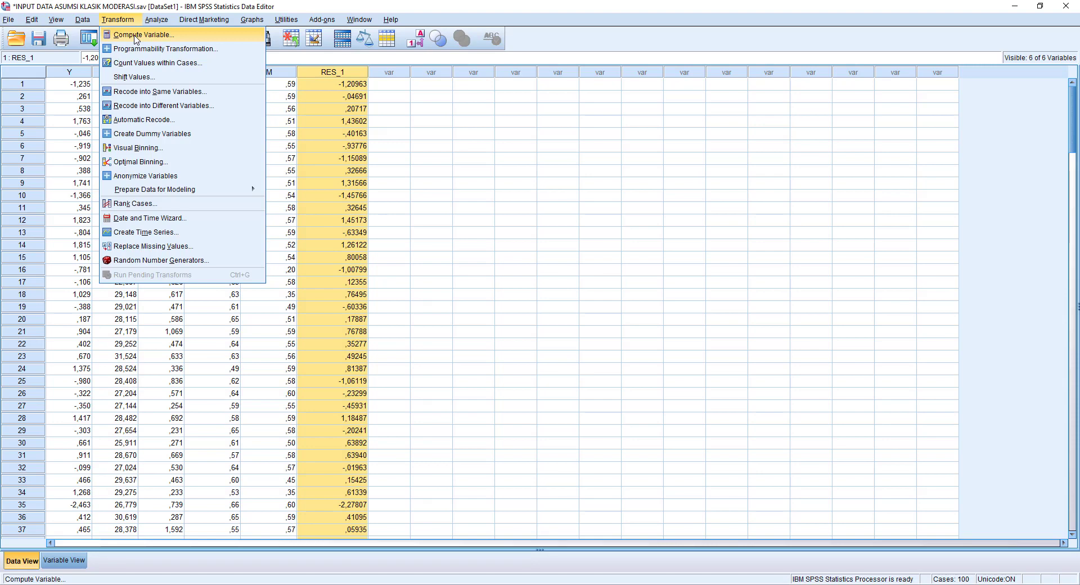
{"action": "left_click", "coordinate": [135, 37]}
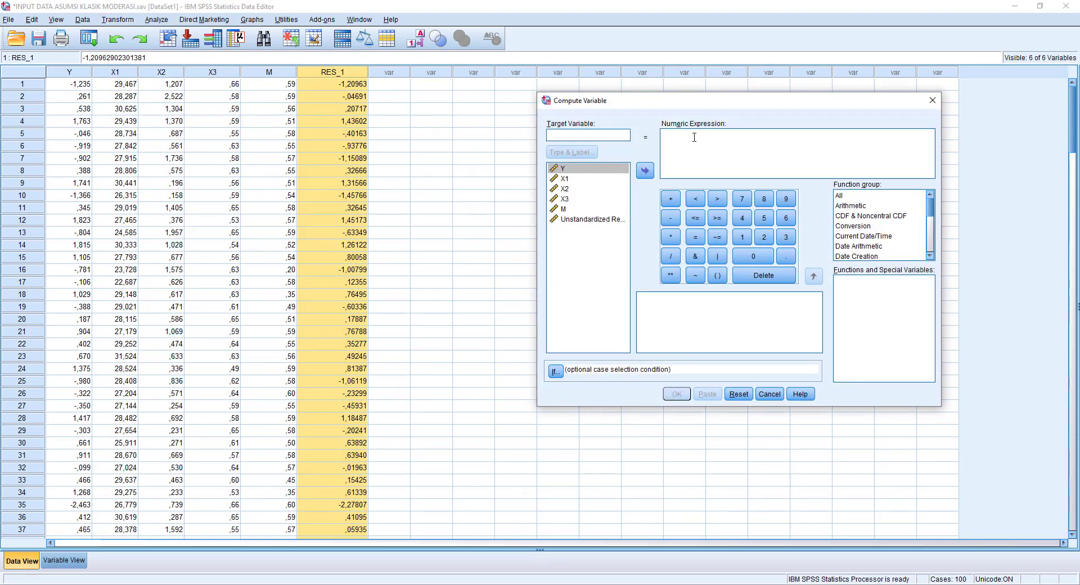
{"action": "left_click_drag", "start_coordinate": [706, 111], "coordinate": [675, 114]}
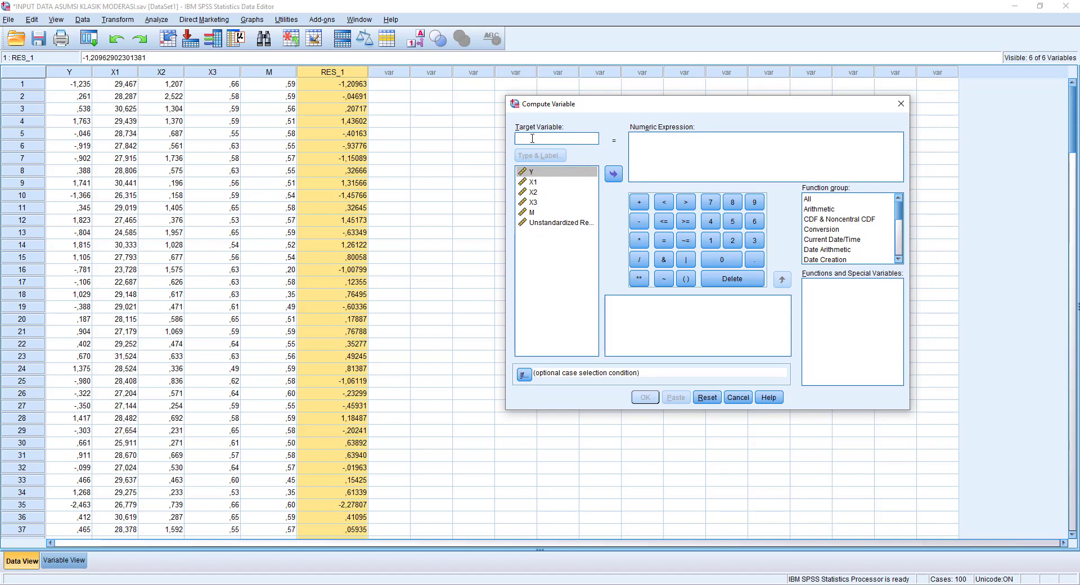
{"action": "type", "text": "LN_RES"}
Define the numeric expression as LN(RES_1 * RES_1) using the arithmetic Ln function, and compute the variable.
{"action": "left_click", "coordinate": [830, 210]}
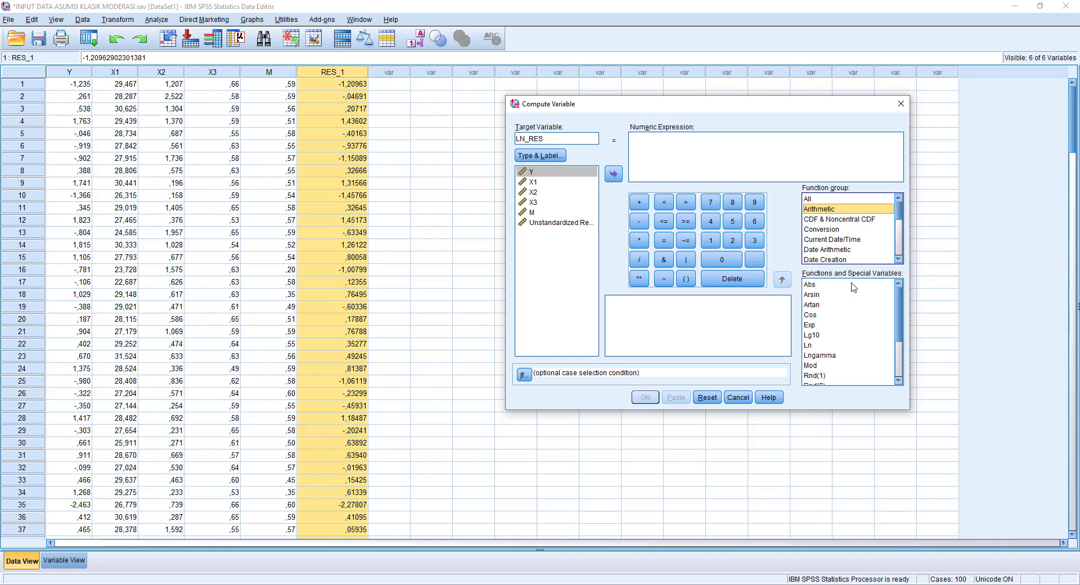
{"action": "left_click", "coordinate": [809, 345]}
{"action": "double_click", "coordinate": [812, 349]}
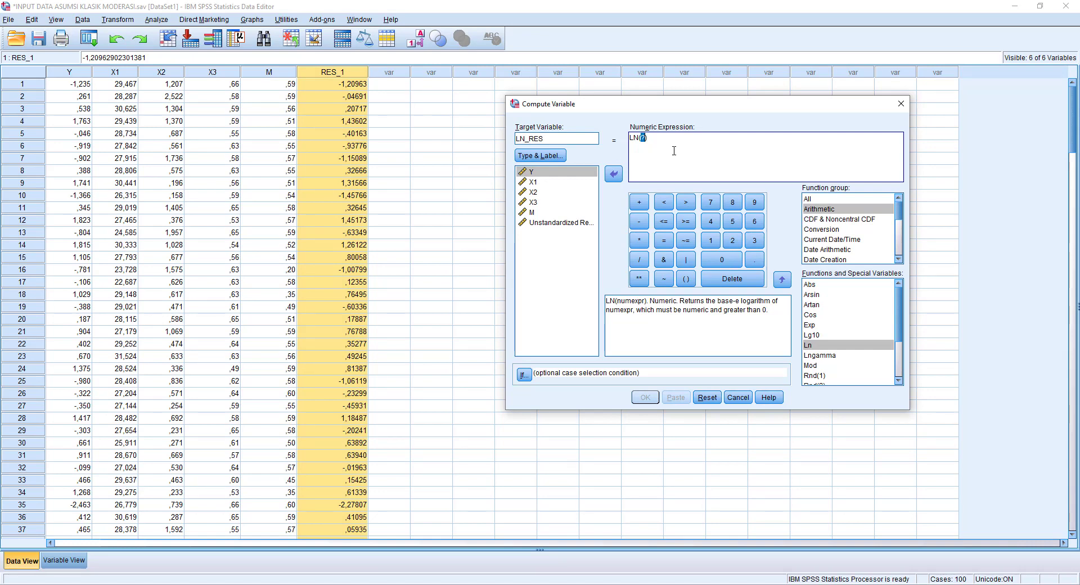
{"action": "left_click", "coordinate": [565, 224]}
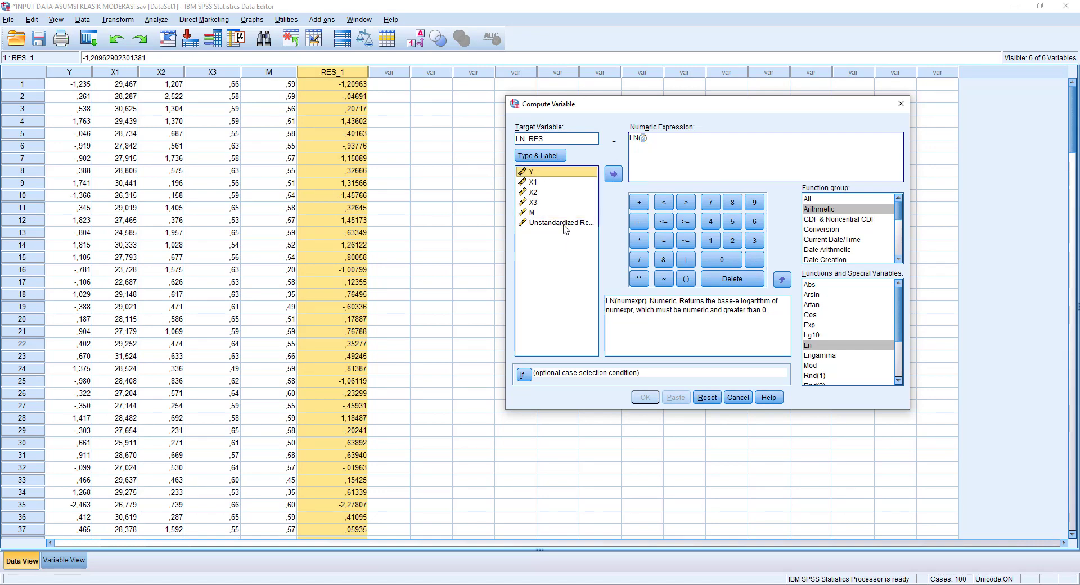
{"action": "left_click", "coordinate": [613, 175]}
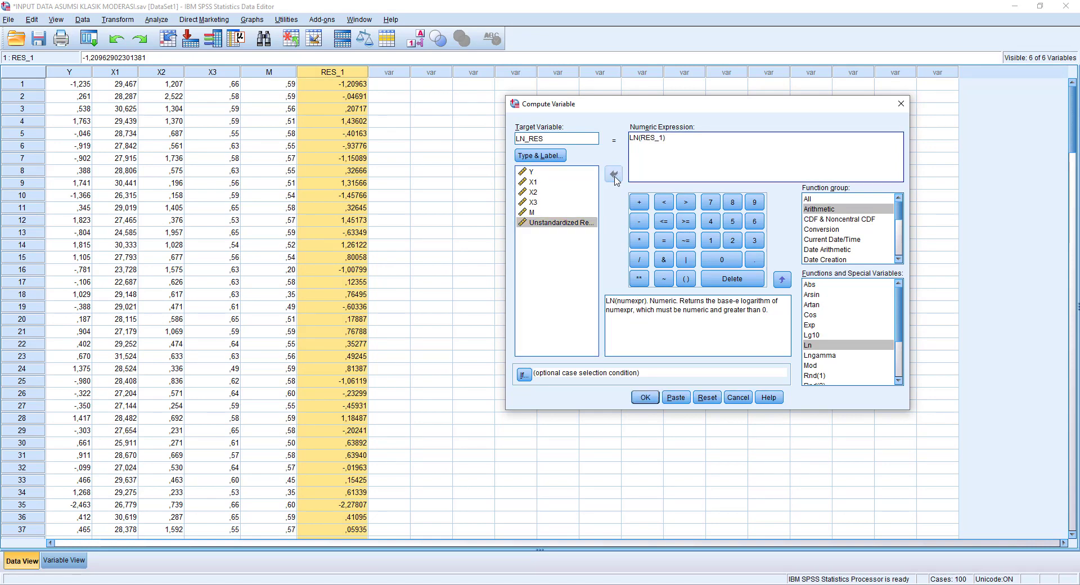
{"action": "left_click", "coordinate": [639, 242]}
{"action": "left_click", "coordinate": [562, 224]}
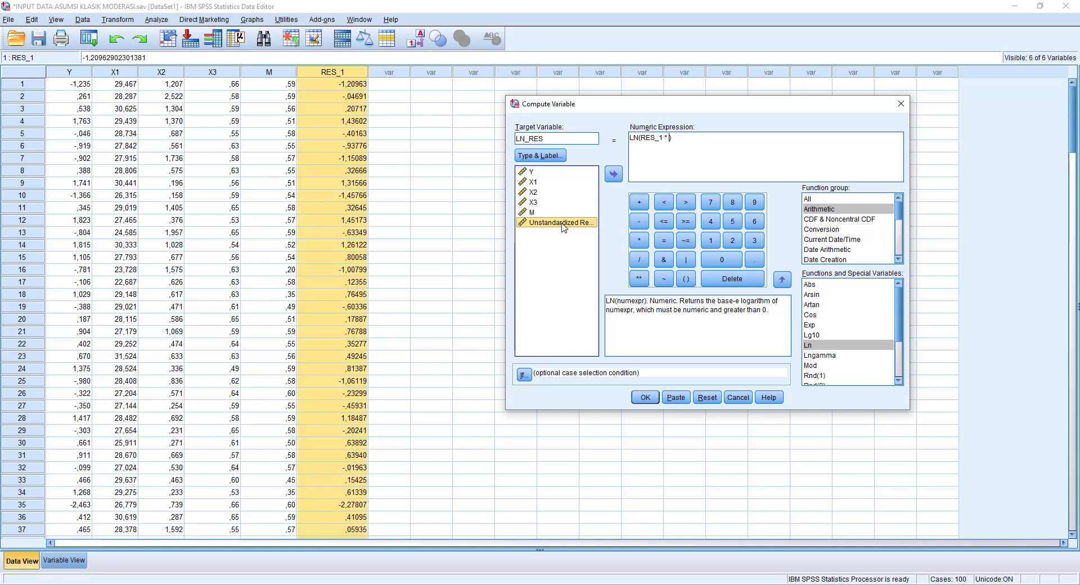
{"action": "left_click", "coordinate": [613, 173]}
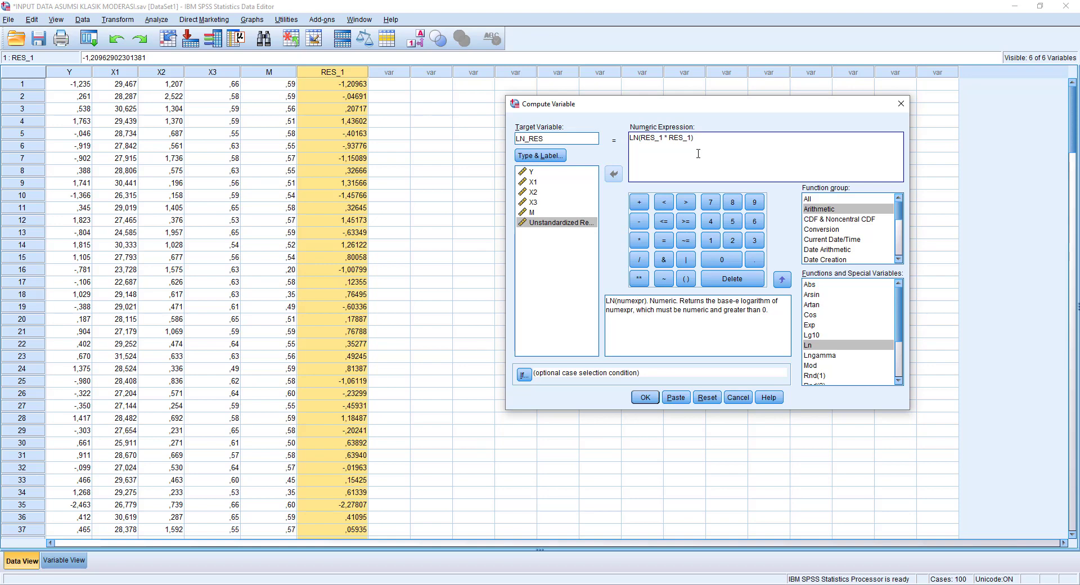
{"action": "left_click", "coordinate": [646, 398]}
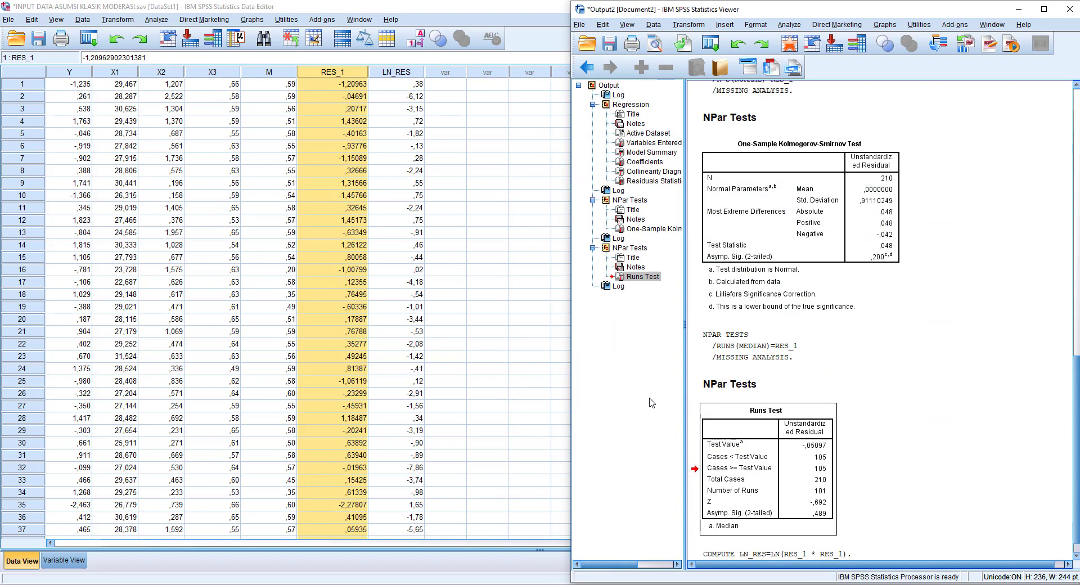
Check the LN_RES column in the data, and reset the linear regression setup with LN_RES as the dependent variable.
{"action": "left_click", "coordinate": [1018, 9]}
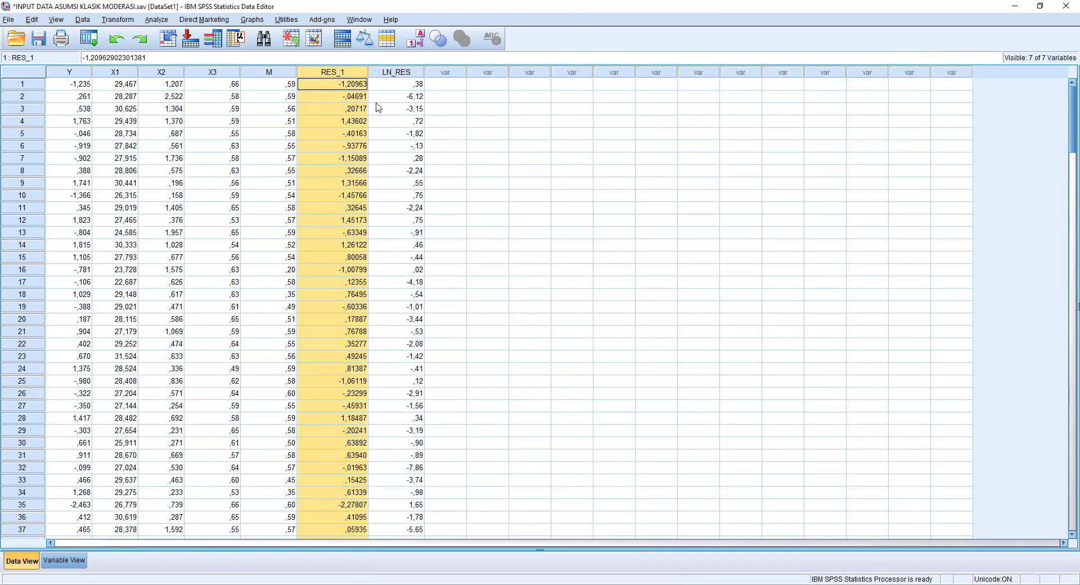
{"action": "left_click", "coordinate": [409, 81]}
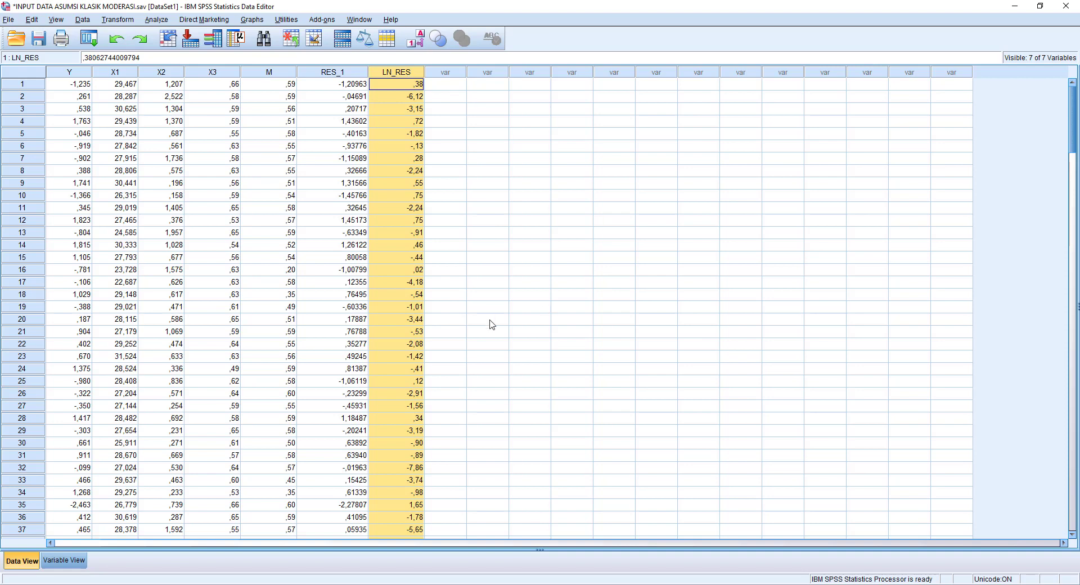
{"action": "left_click", "coordinate": [154, 21]}
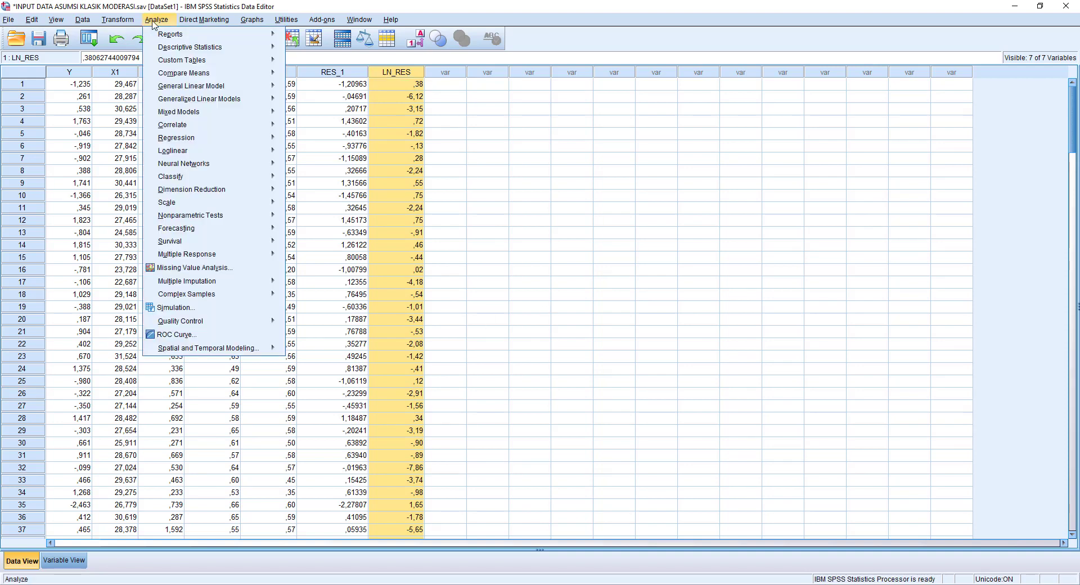
{"action": "mouse_move", "coordinate": [176, 139]}
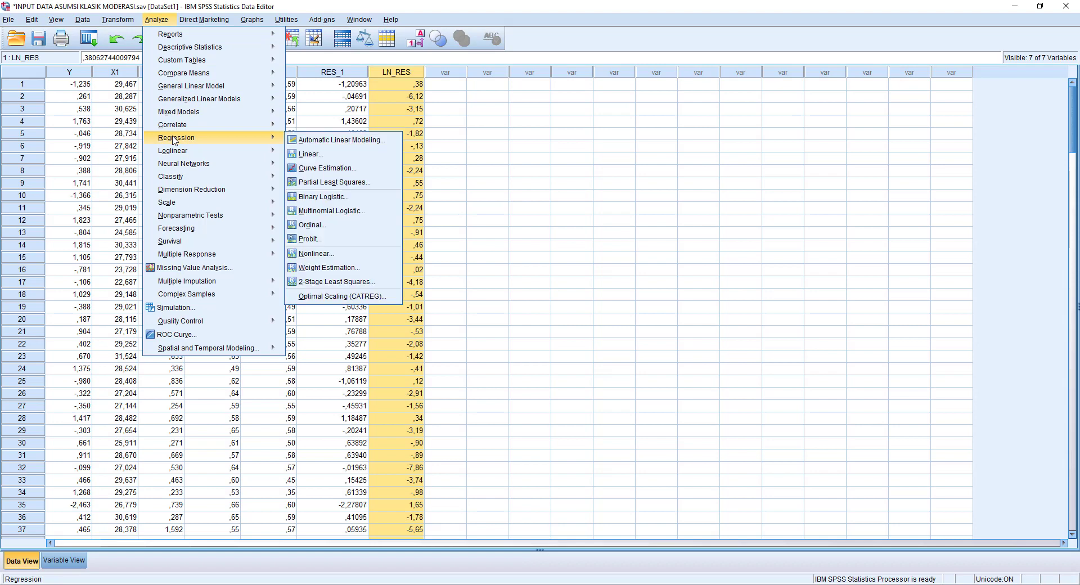
{"action": "left_click", "coordinate": [309, 156]}
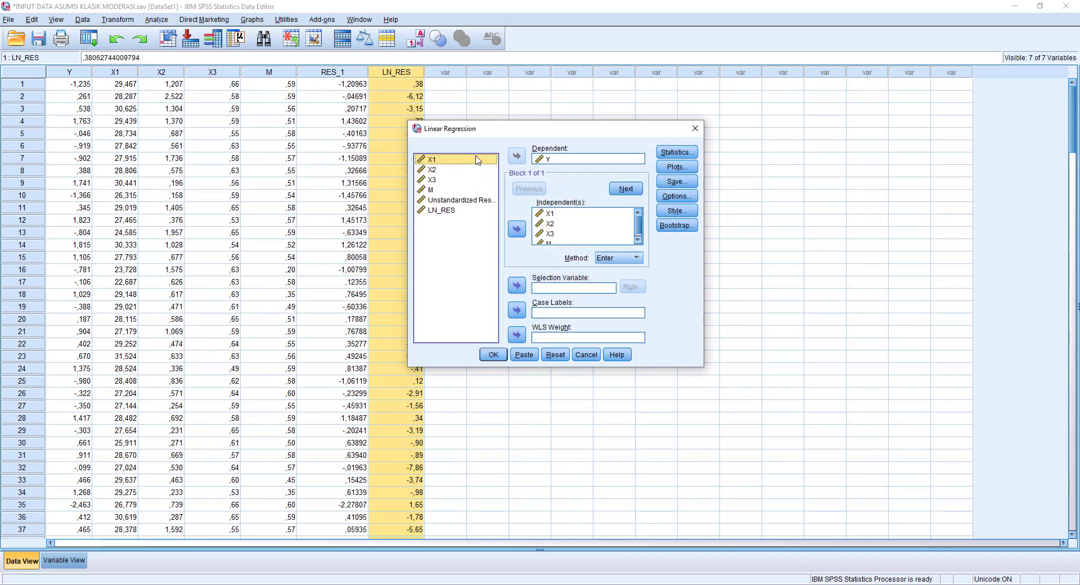
{"action": "left_click_drag", "start_coordinate": [507, 135], "coordinate": [574, 134]}
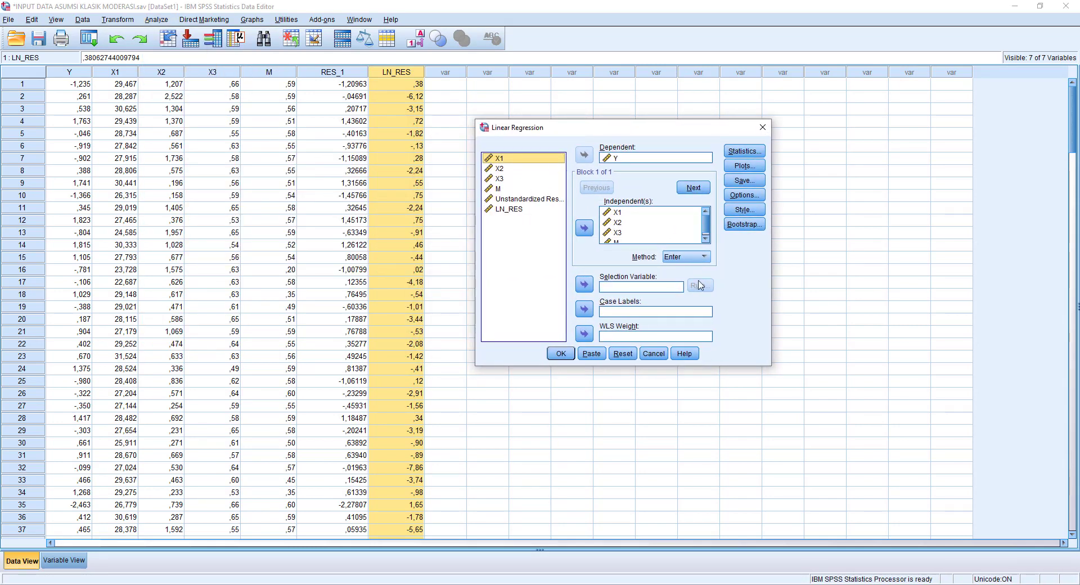
{"action": "left_click", "coordinate": [623, 353]}
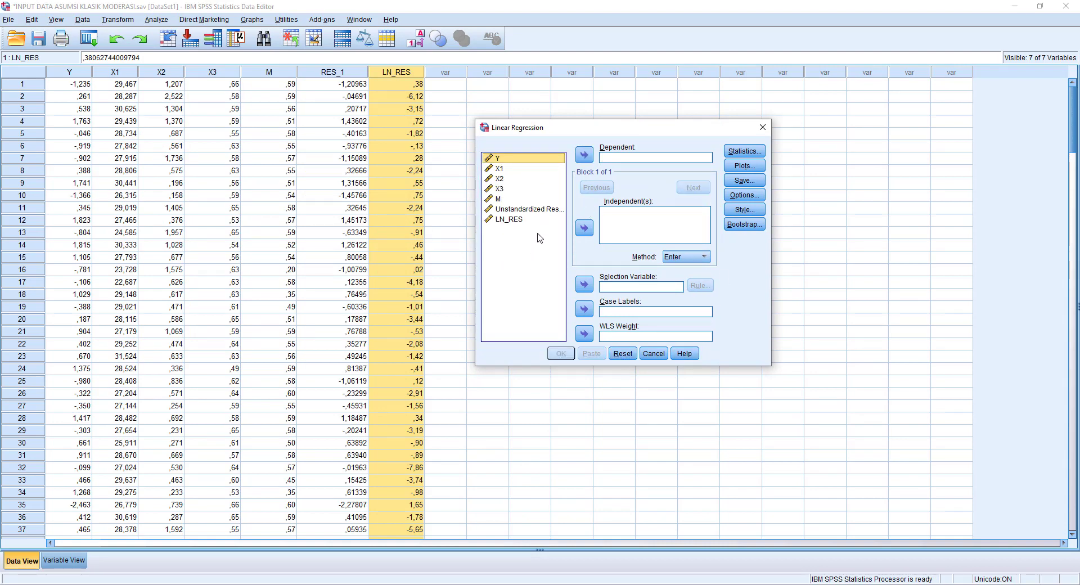
{"action": "left_click", "coordinate": [513, 220]}
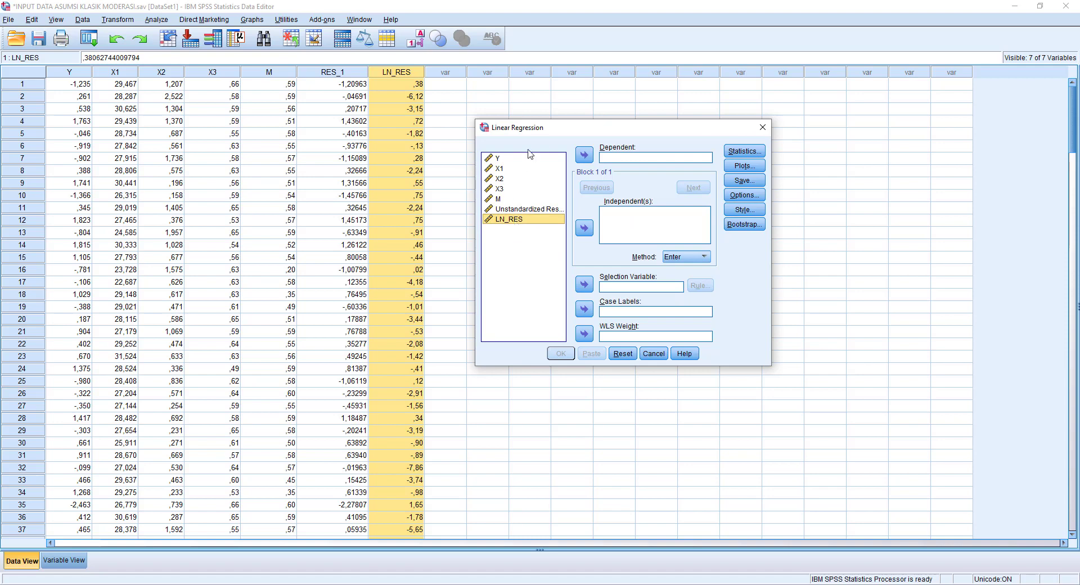
{"action": "left_click", "coordinate": [585, 156]}
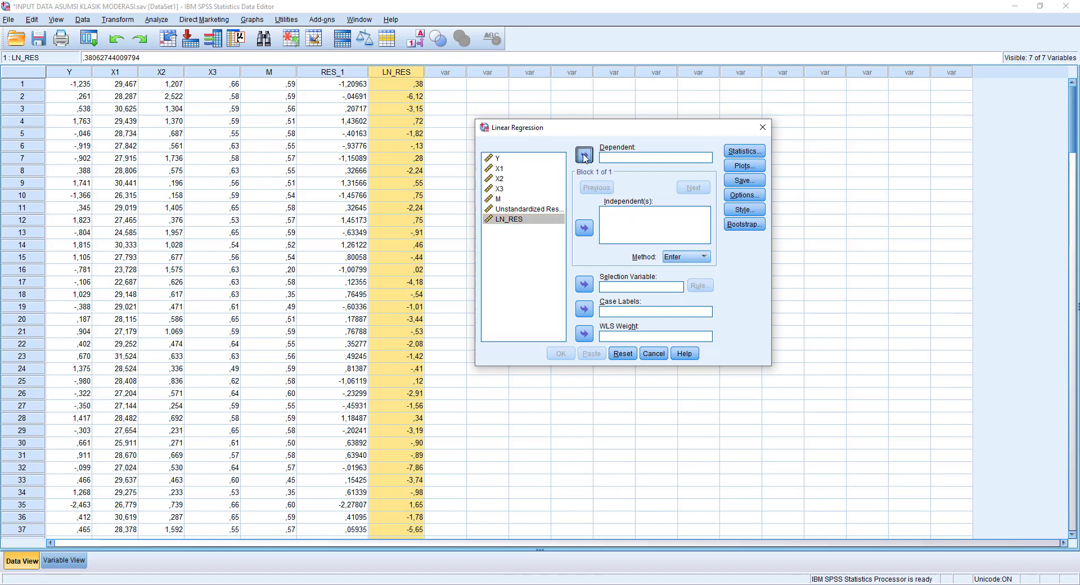
Add X1, X2, X3 and M as the independent variables and run the regression.
{"action": "left_click", "coordinate": [518, 171]}
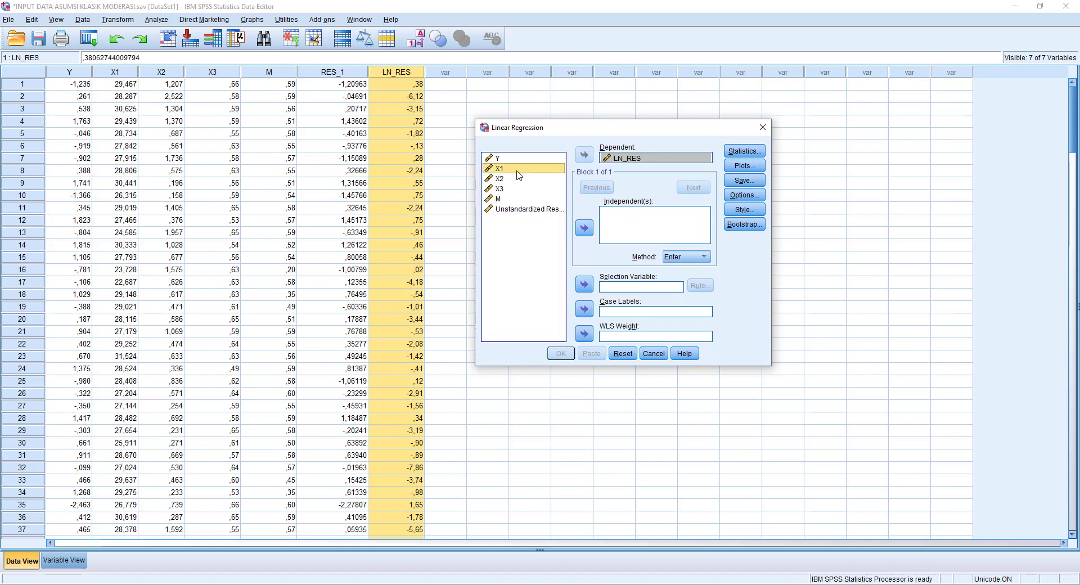
{"action": "key", "text": "shift+Down"}
{"action": "key", "text": "shift+Down"}
{"action": "key", "text": "shift+Down"}
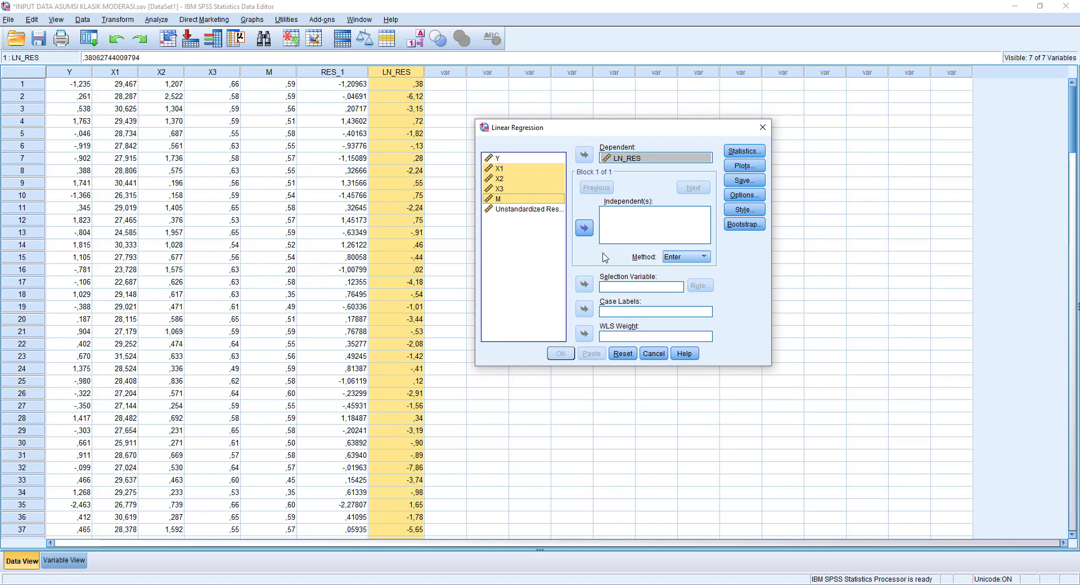
{"action": "left_click", "coordinate": [585, 234]}
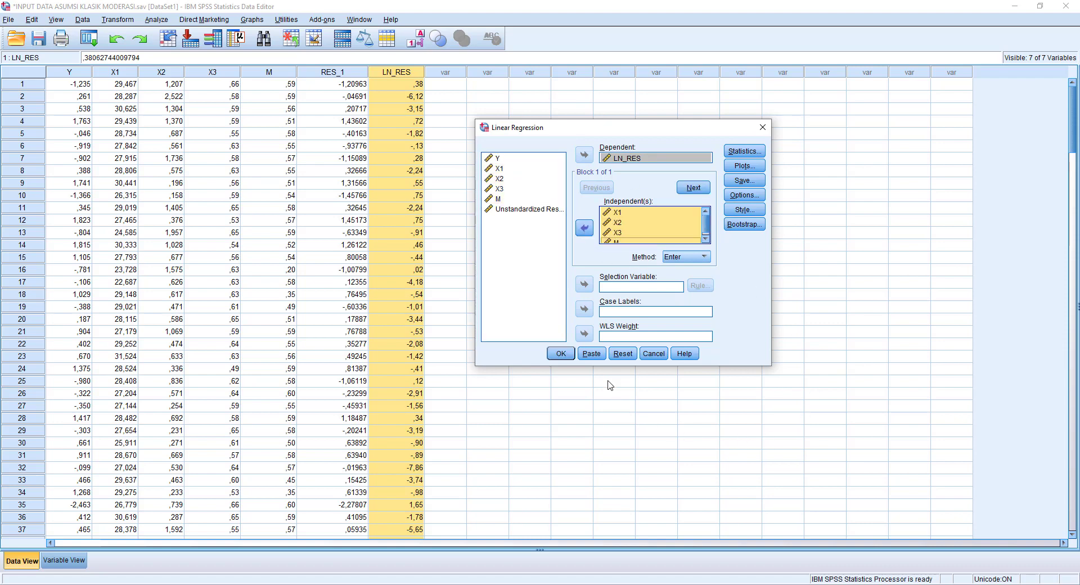
{"action": "left_click", "coordinate": [560, 353]}
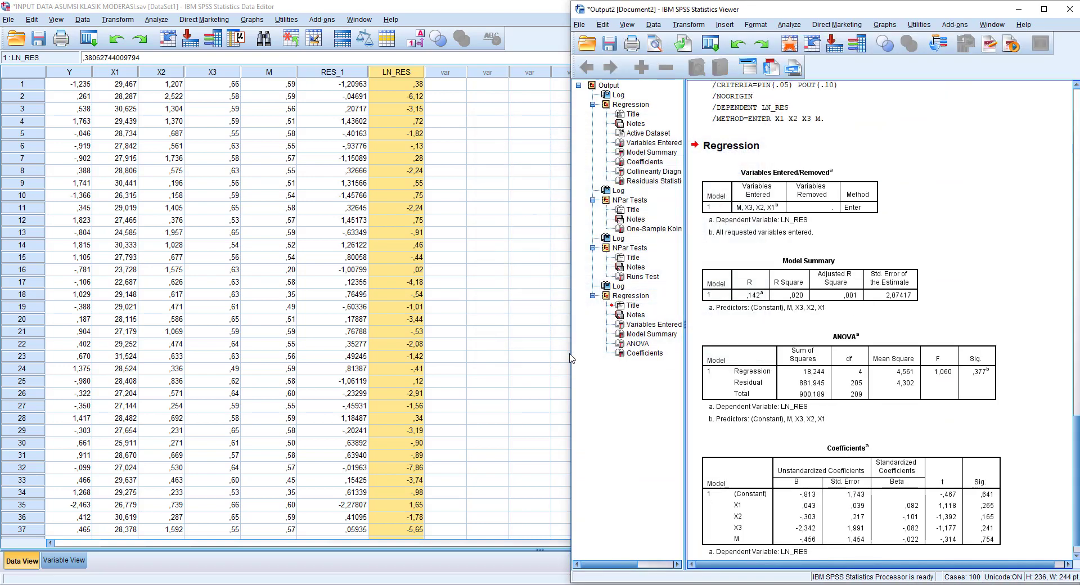
Examine the coefficients table of the LN_RES regression, and switch to the classical assumption test PDF in Adobe Reader.
{"action": "left_click", "coordinate": [859, 510]}
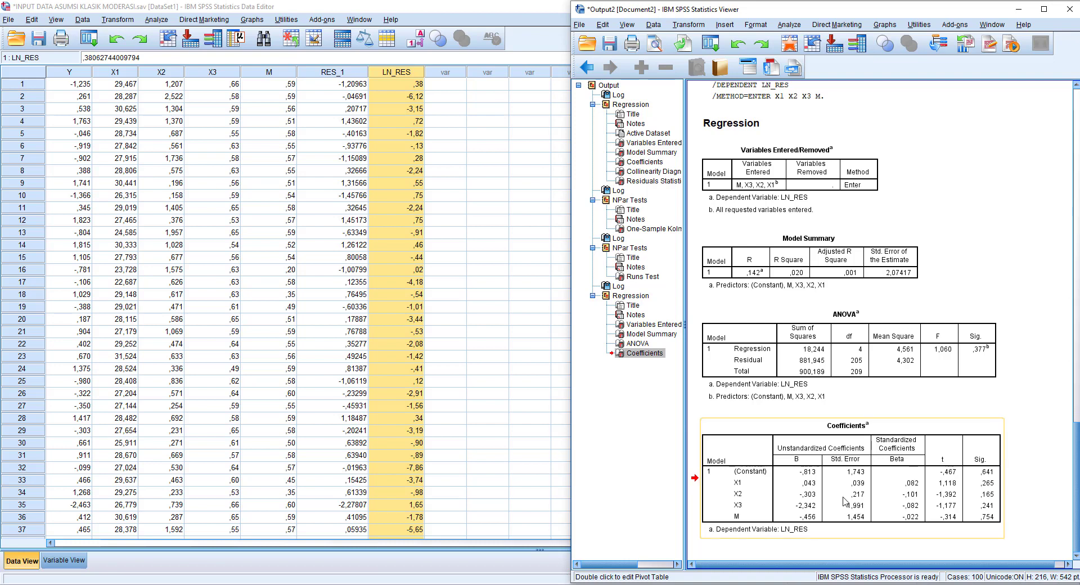
{"action": "left_click", "coordinate": [208, 557]}
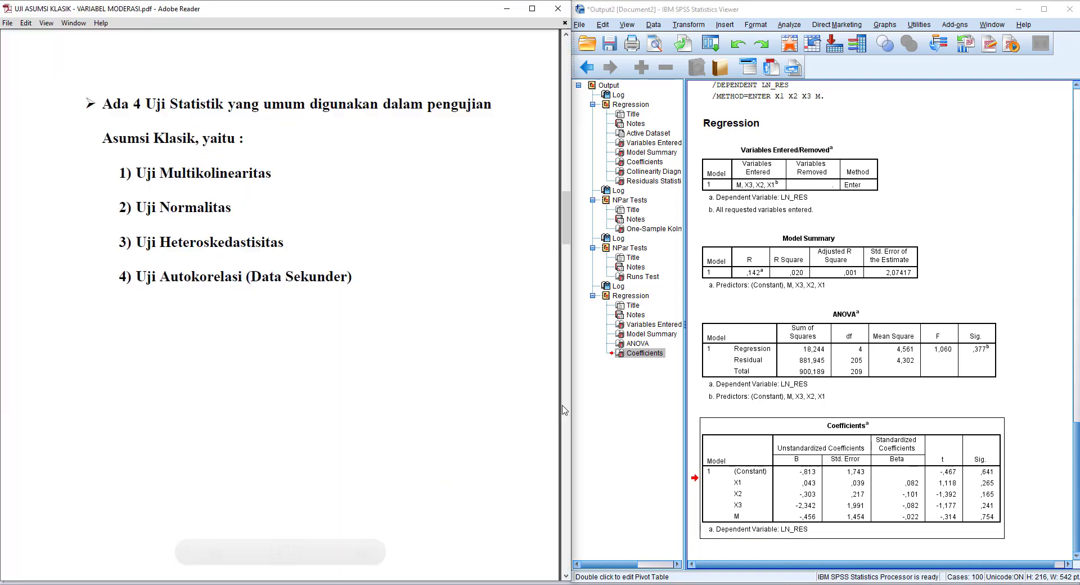
Compare the multicollinearity section of the PDF guide with the Tolerance and VIF values in the SPSS collinearity Coefficients table.
{"action": "left_click_drag", "start_coordinate": [568, 239], "coordinate": [566, 332]}
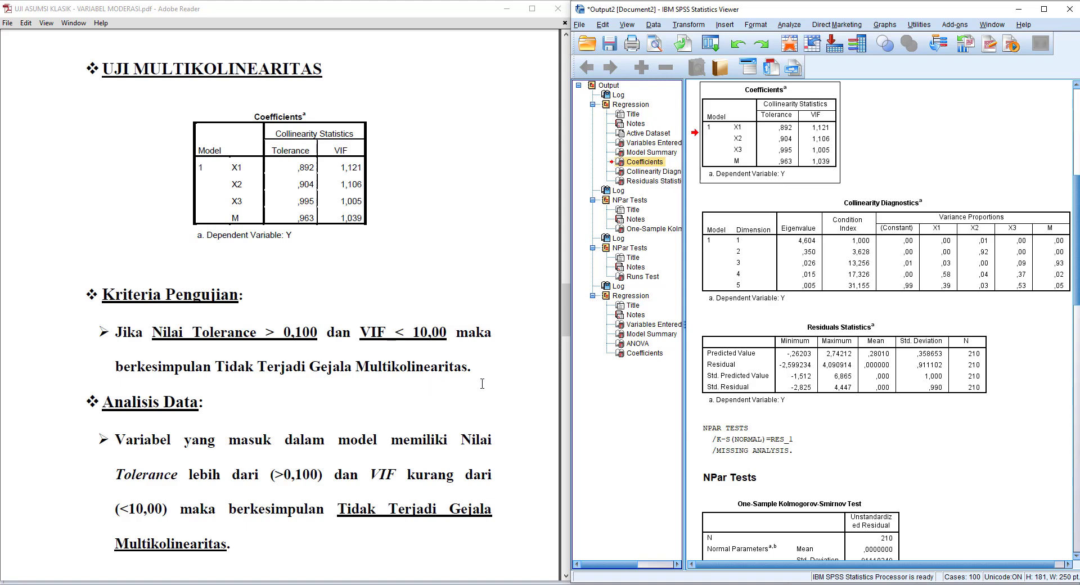
{"action": "left_click", "coordinate": [710, 201]}
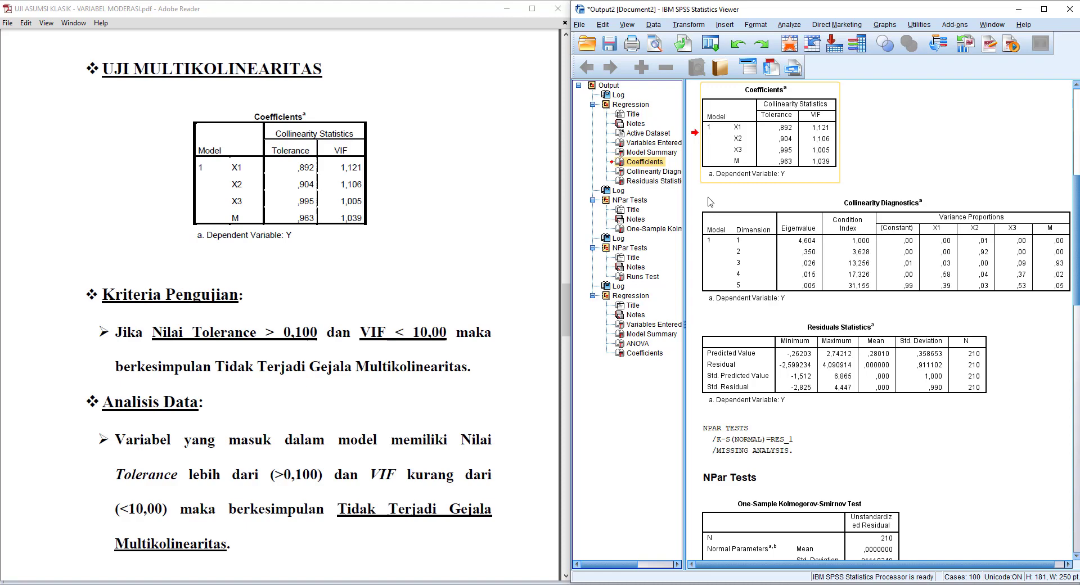
{"action": "left_click", "coordinate": [767, 150]}
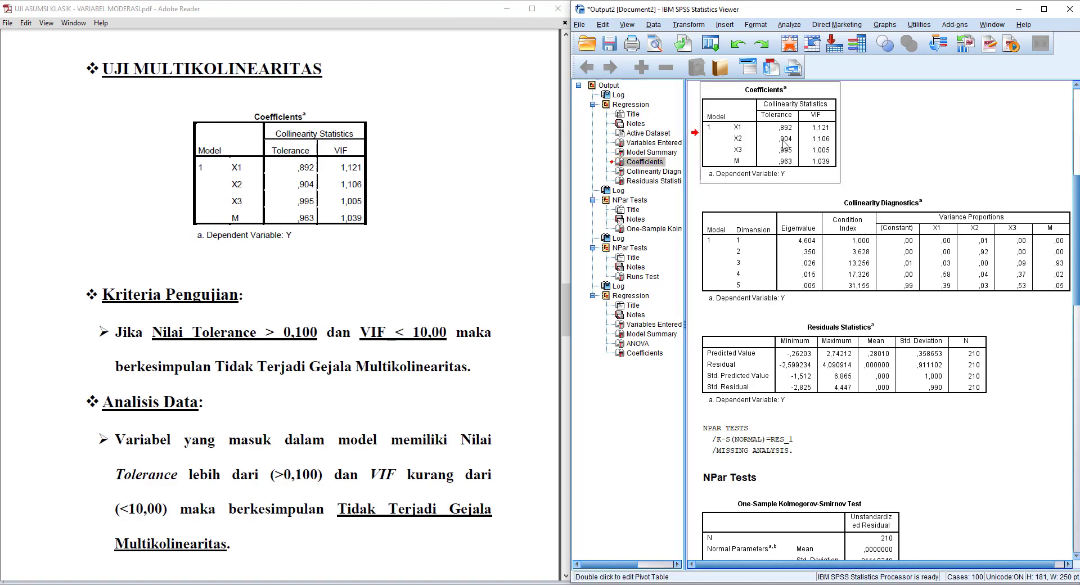
{"action": "left_click", "coordinate": [748, 140]}
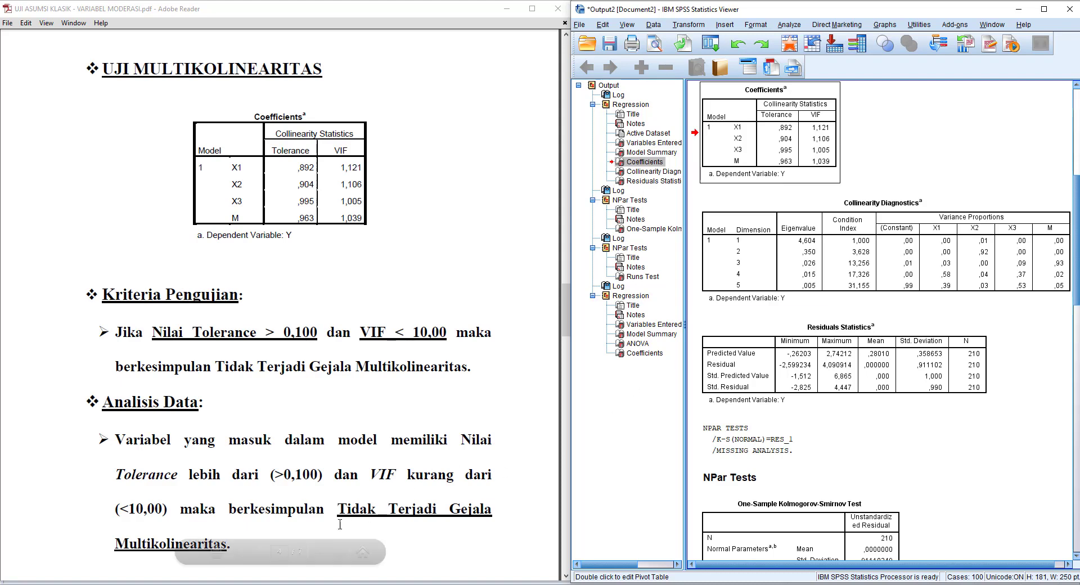
{"action": "left_click", "coordinate": [566, 319]}
{"action": "left_click_drag", "start_coordinate": [566, 319], "coordinate": [566, 320]}
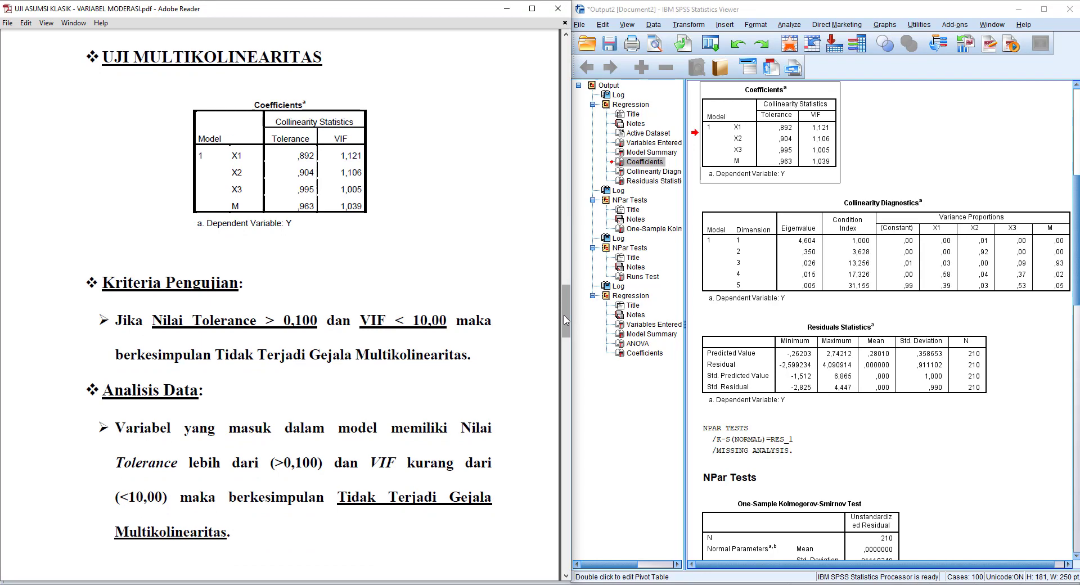
Check the One-Sample Kolmogorov-Smirnov output against the normality test section of the PDF, including its criteria and data analysis.
{"action": "left_click_drag", "start_coordinate": [566, 320], "coordinate": [568, 383]}
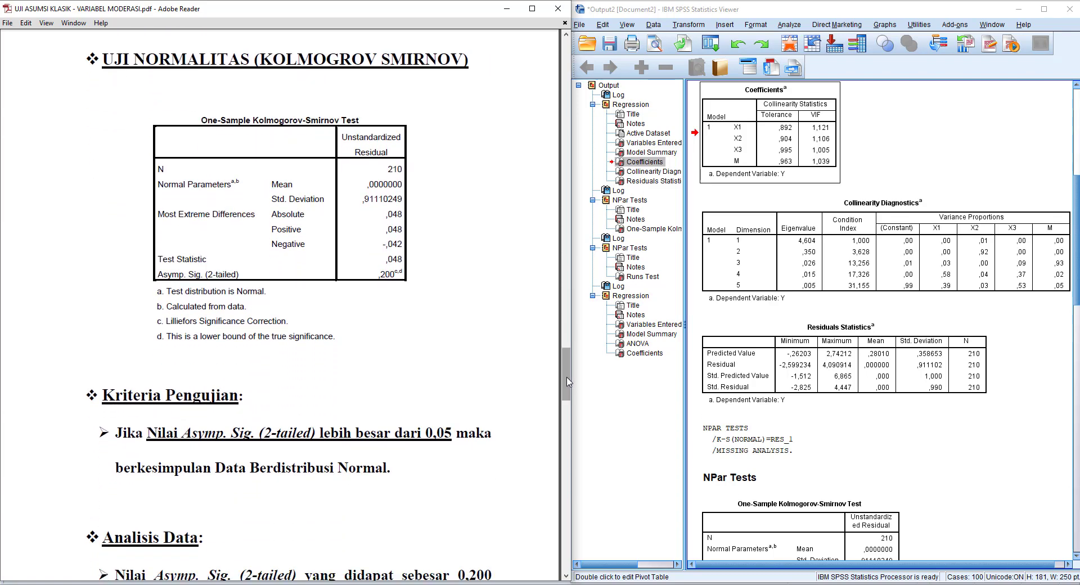
{"action": "left_click", "coordinate": [652, 228]}
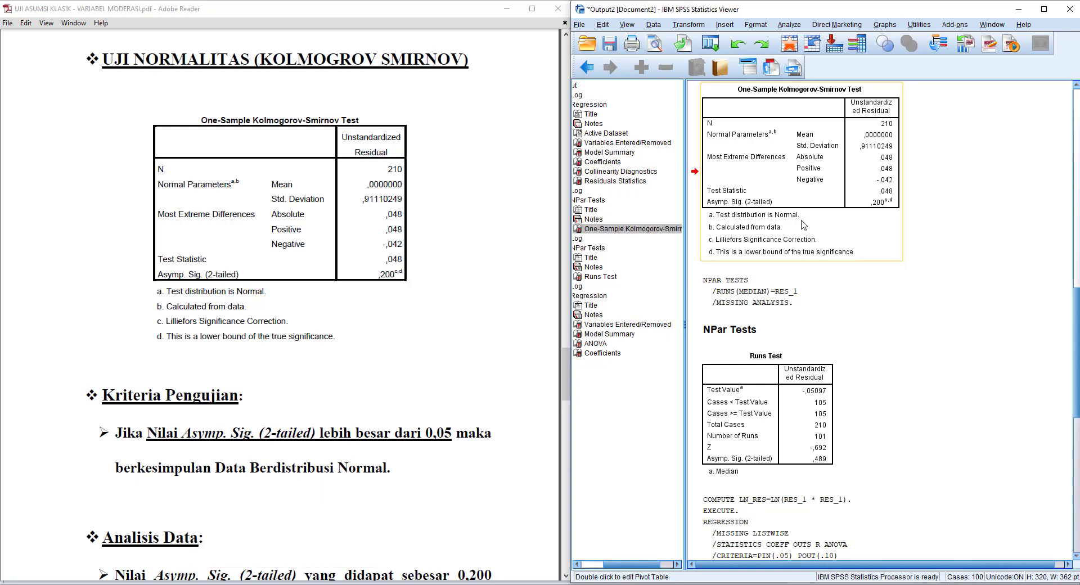
{"action": "left_click", "coordinate": [770, 217]}
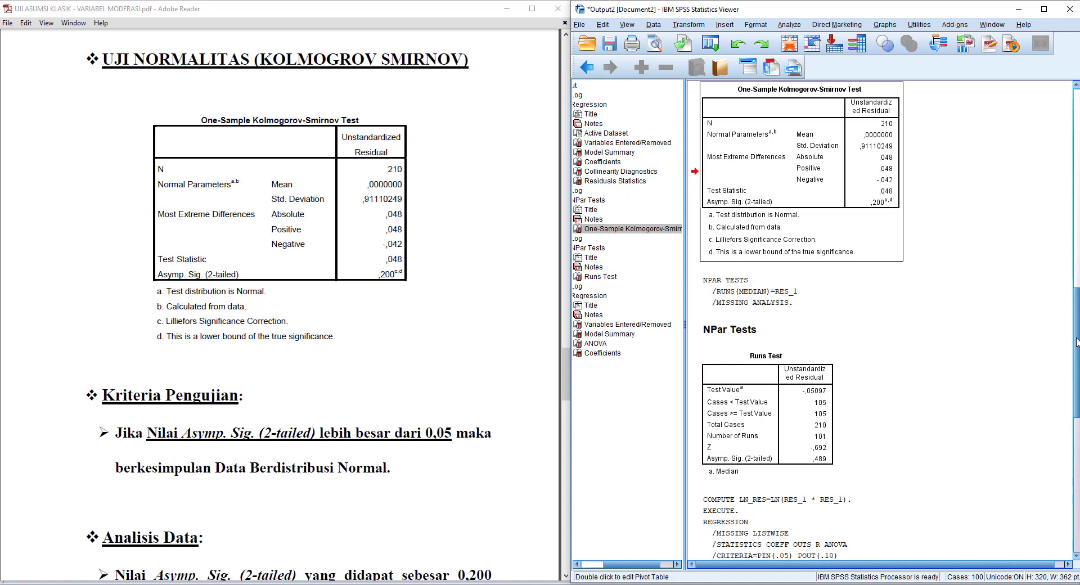
{"action": "scroll", "coordinate": [1077, 346], "scroll_direction": "down", "scroll_amount": 1}
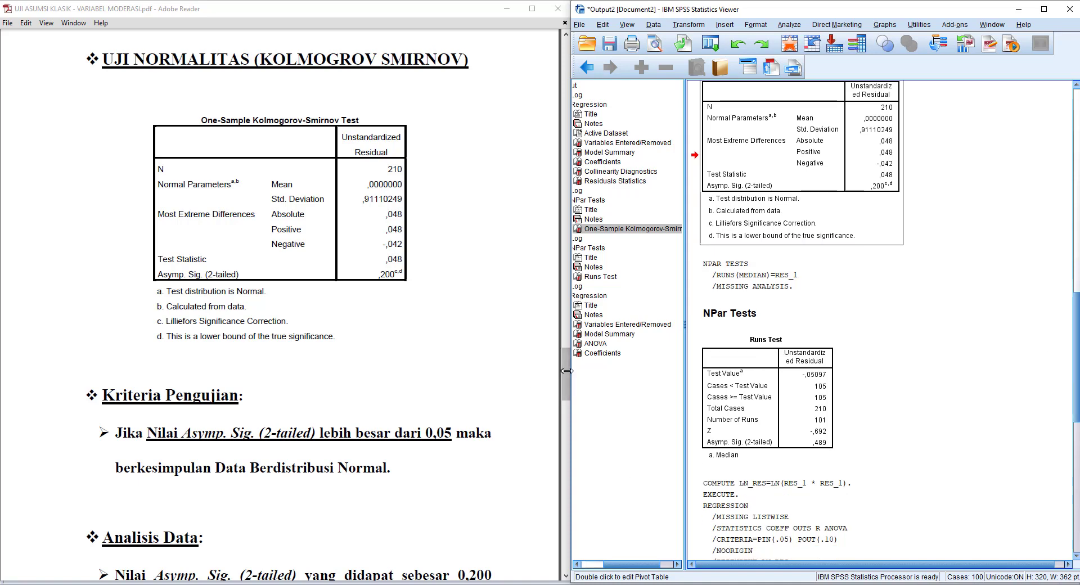
{"action": "left_click_drag", "start_coordinate": [569, 374], "coordinate": [566, 391]}
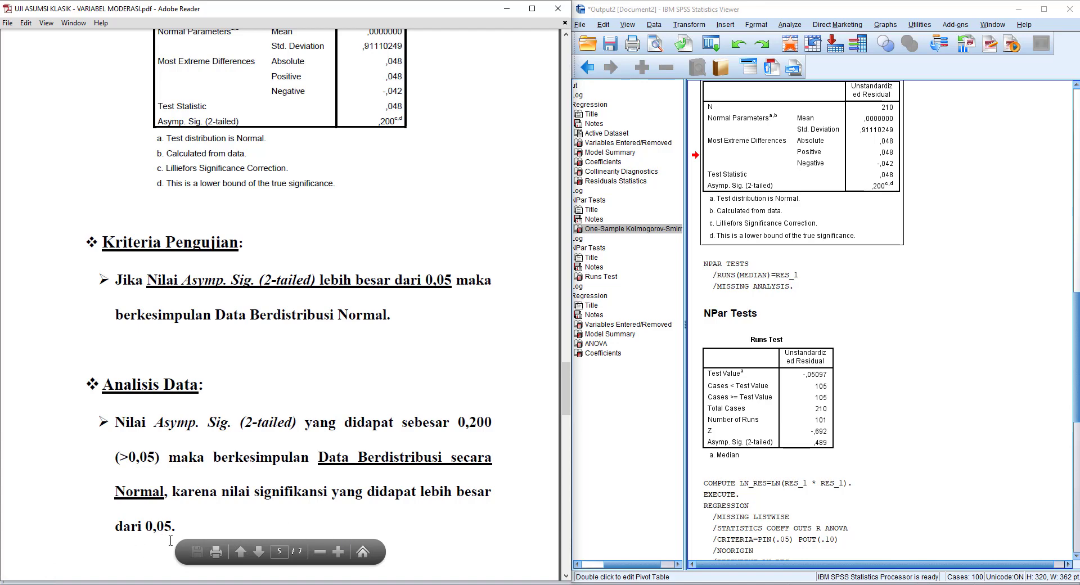
{"action": "scroll", "coordinate": [568, 408], "scroll_direction": "down", "scroll_amount": 1}
Compare the Runs Test output with the autocorrelation section of the PDF and read its criteria and analysis.
{"action": "left_click_drag", "start_coordinate": [567, 408], "coordinate": [574, 468]}
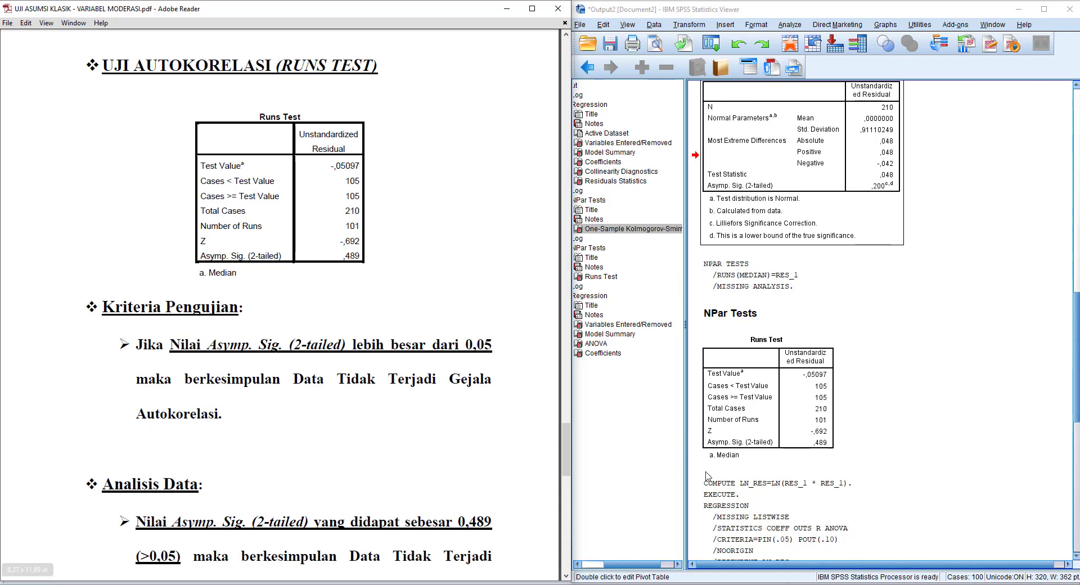
{"action": "left_click", "coordinate": [772, 417]}
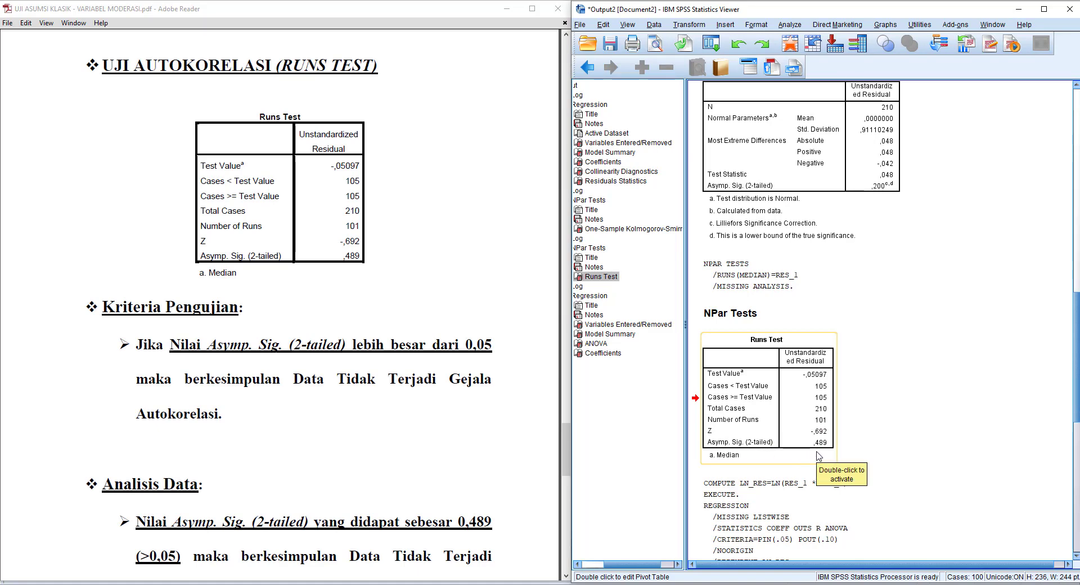
{"action": "left_click_drag", "start_coordinate": [568, 453], "coordinate": [567, 461]}
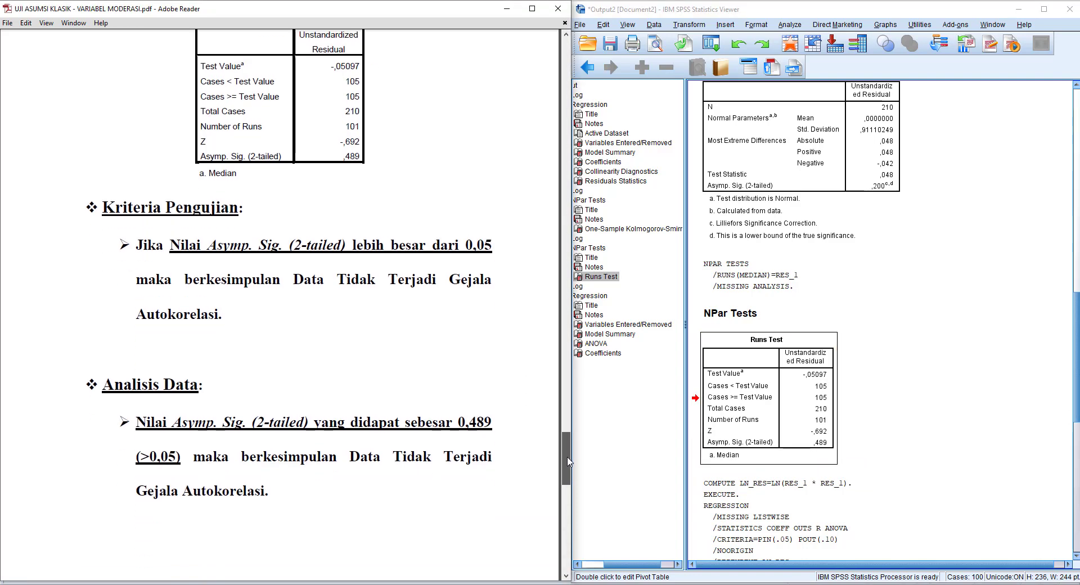
{"action": "scroll", "coordinate": [567, 461], "scroll_direction": "down", "scroll_amount": 1}
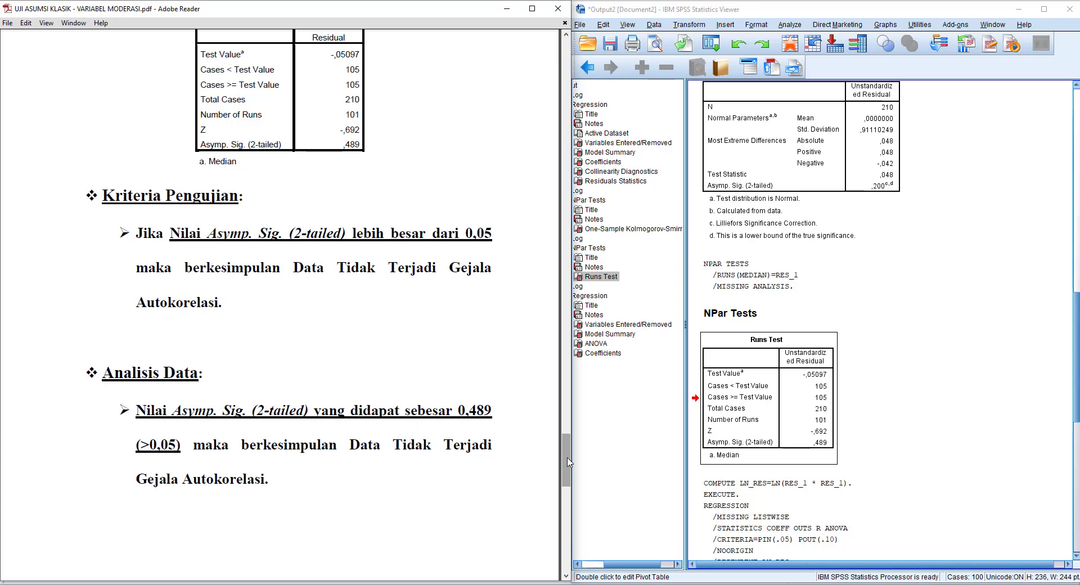
Compare the LN_RES regression's Coefficients table with the PDF's Park Test heteroskedasticity section and read its criteria and conclusion.
{"action": "left_click_drag", "start_coordinate": [568, 461], "coordinate": [568, 526]}
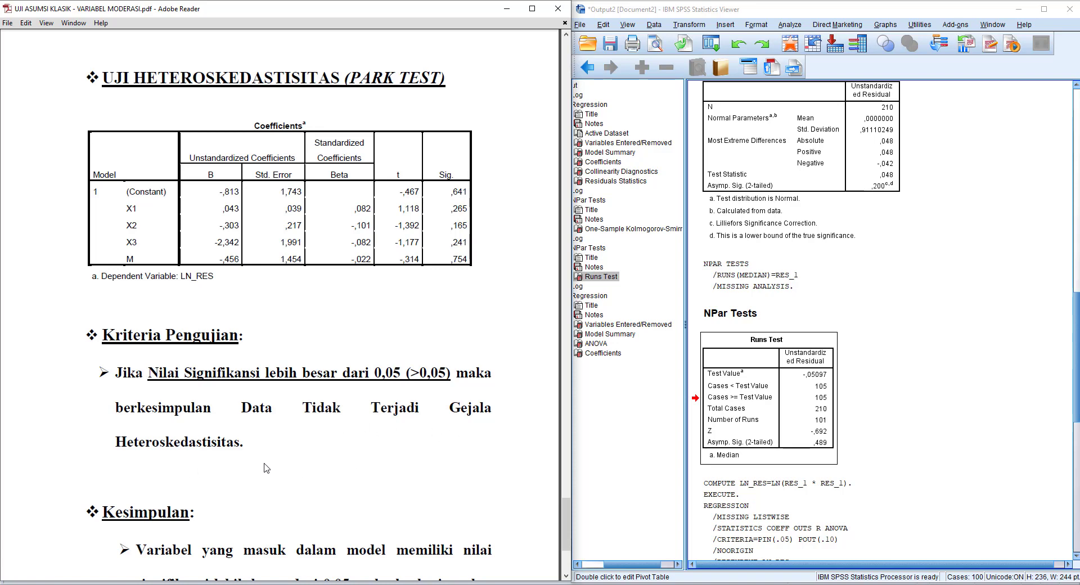
{"action": "left_click", "coordinate": [603, 354]}
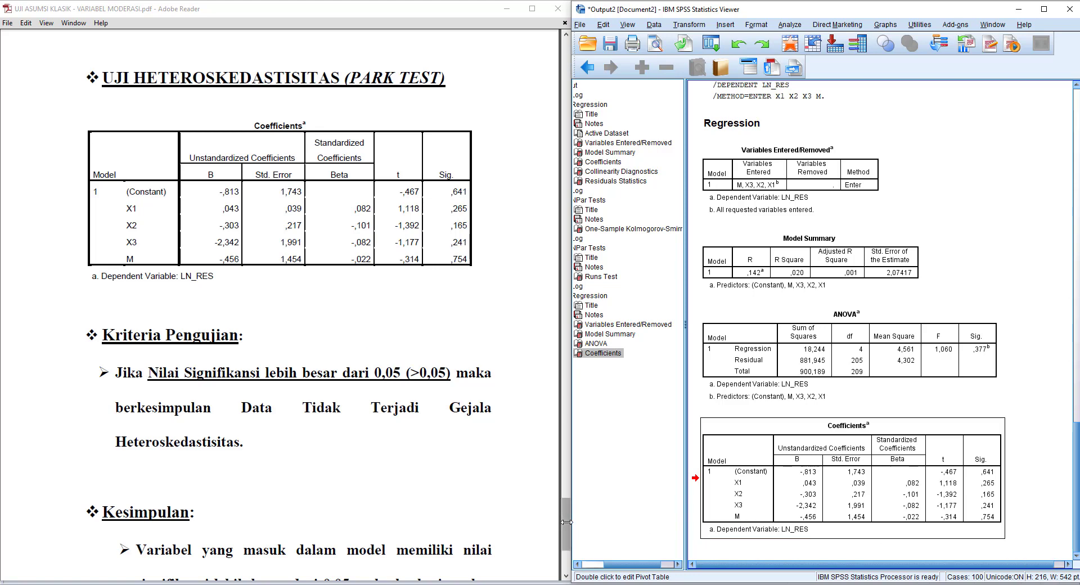
{"action": "left_click_drag", "start_coordinate": [567, 527], "coordinate": [567, 540]}
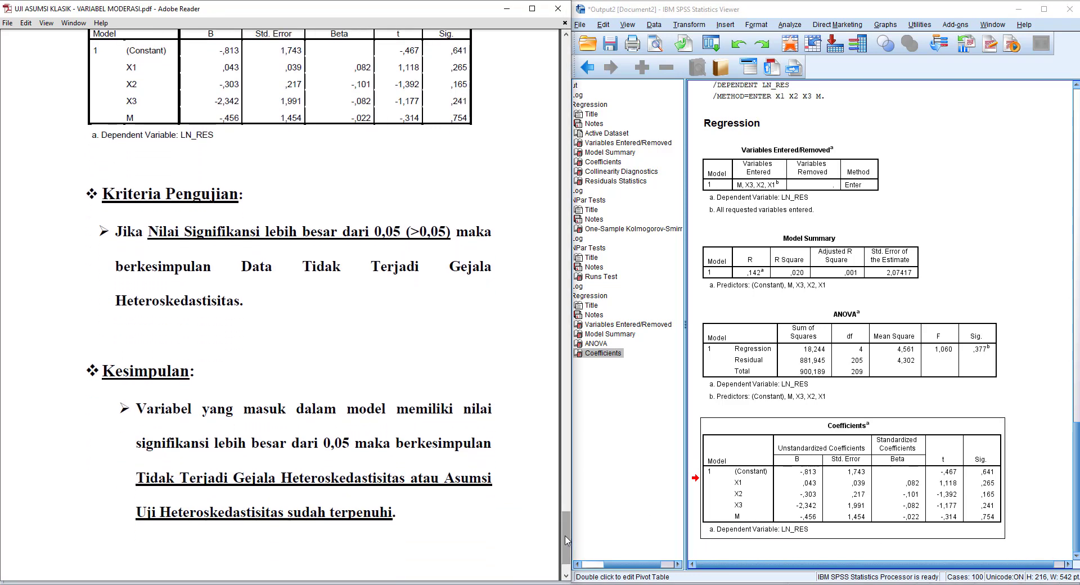